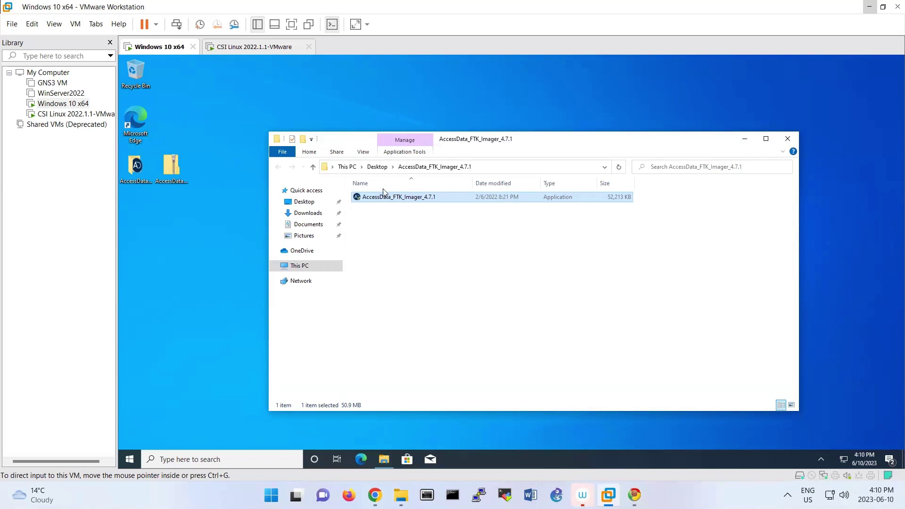
Run the AccessData_FTK_Imager_4.7.1 installer from the Desktop folder and approve the UAC prompt
left_click(429, 226)
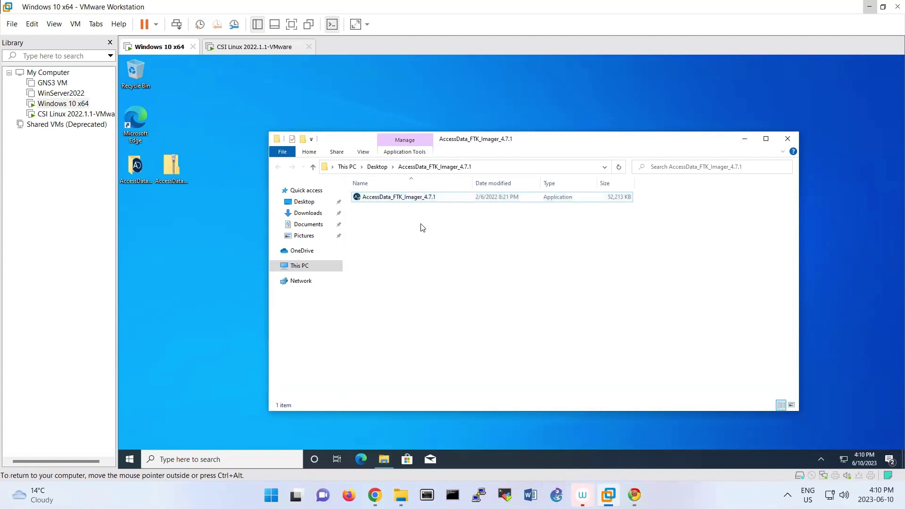
left_click(136, 173)
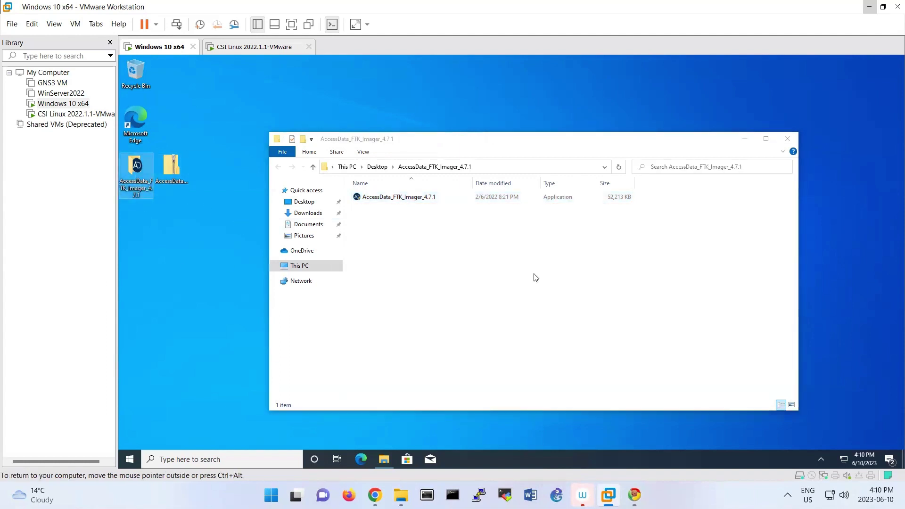
left_click(444, 239)
double_click(402, 197)
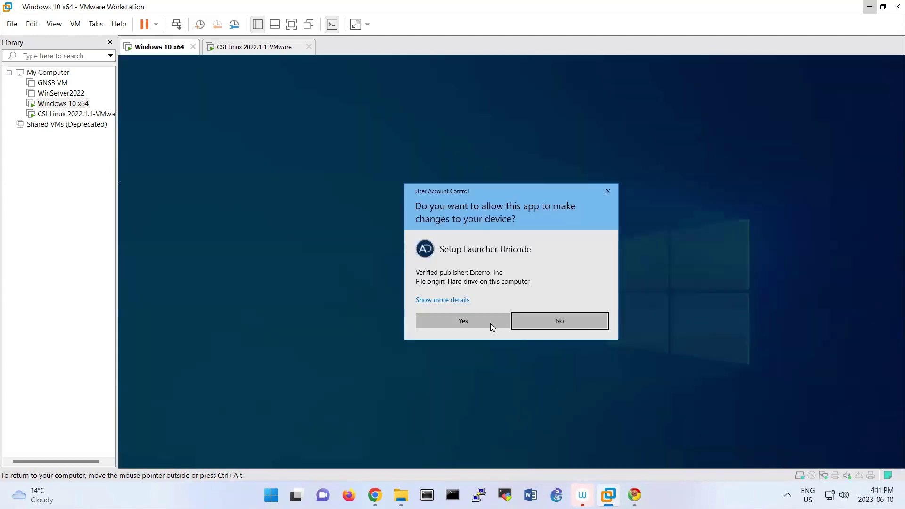
left_click(487, 323)
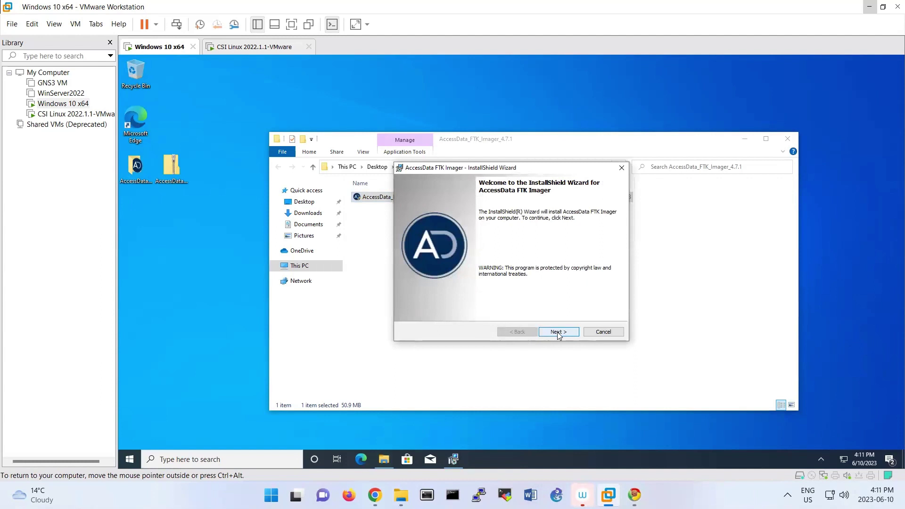
Accept the license, install FTK Imager to C:\Program Files\AccessData\, and launch it
left_click(557, 335)
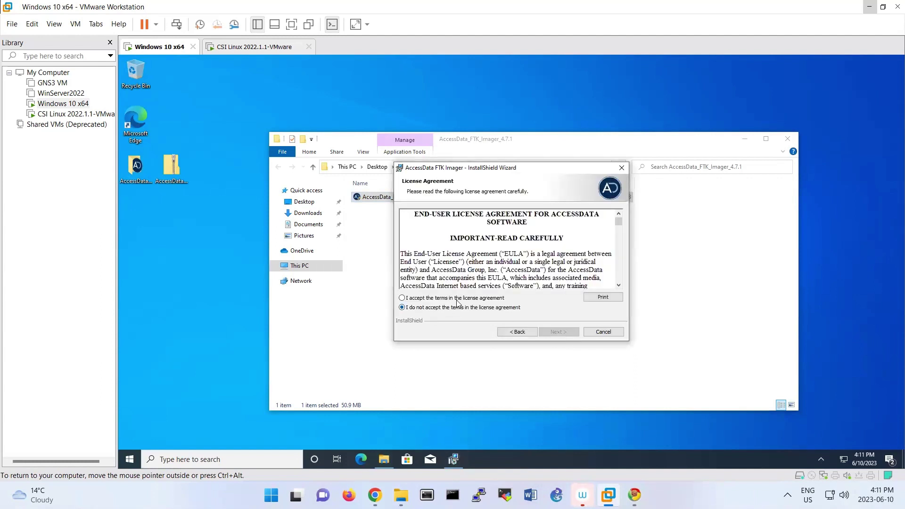
left_click(465, 301)
left_click(555, 335)
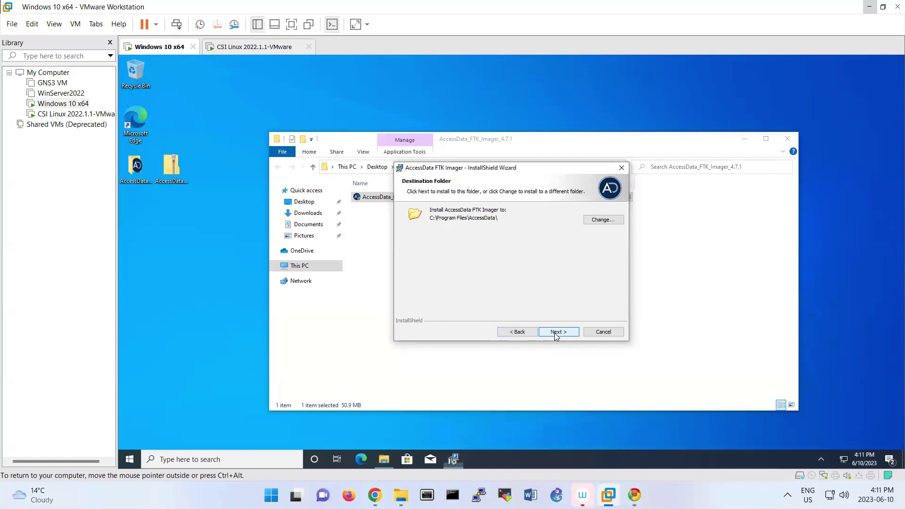
left_click(555, 336)
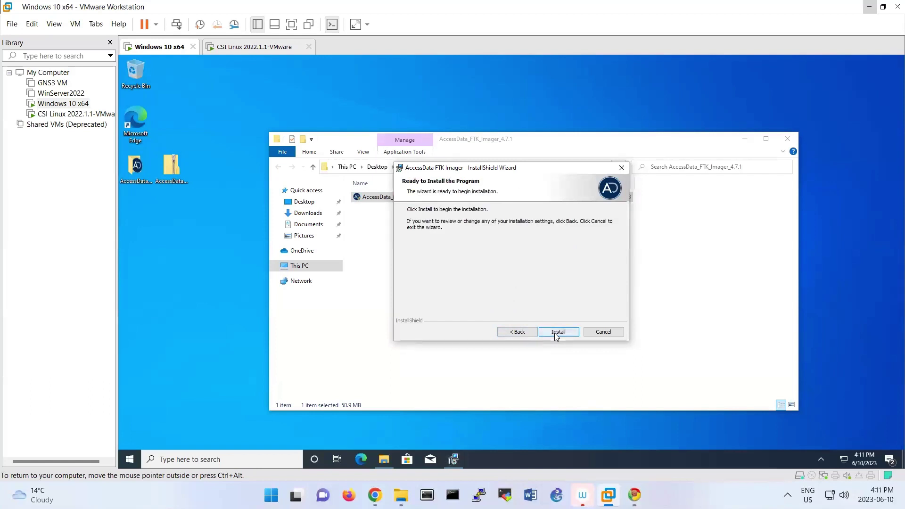
left_click(554, 332)
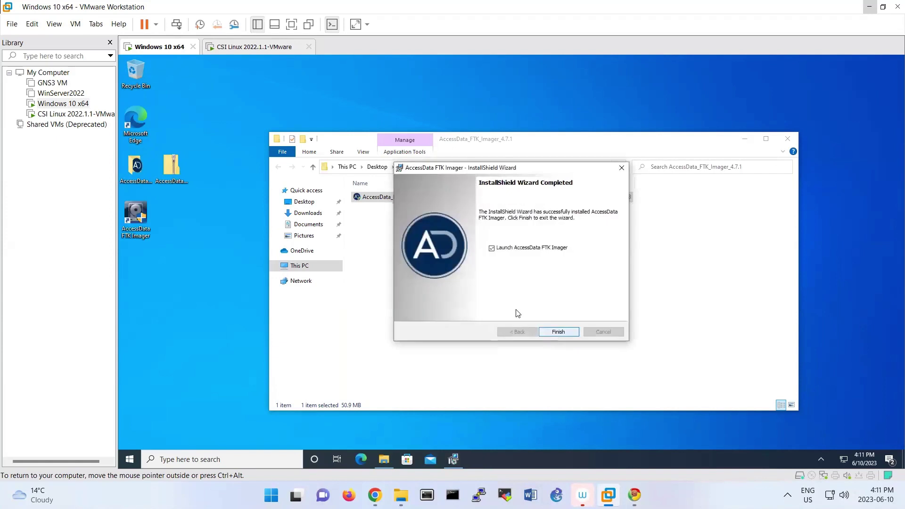
left_click(562, 332)
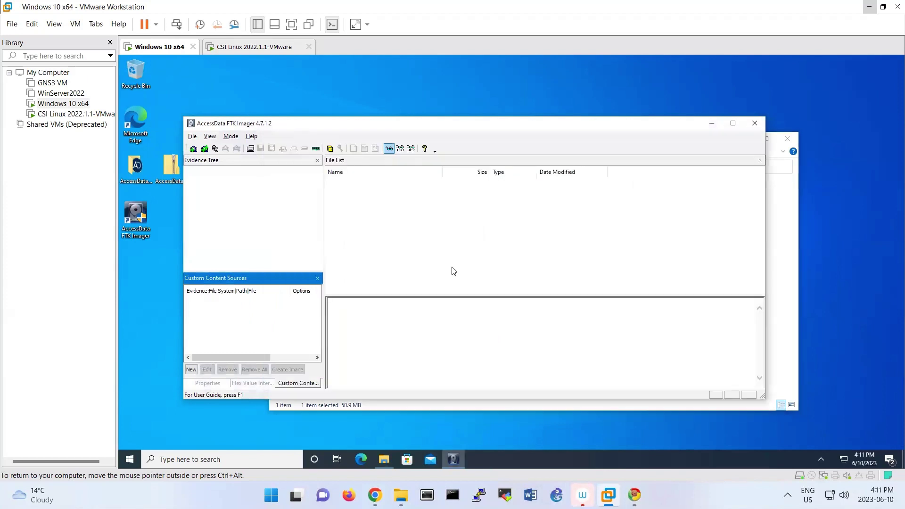
left_click(193, 136)
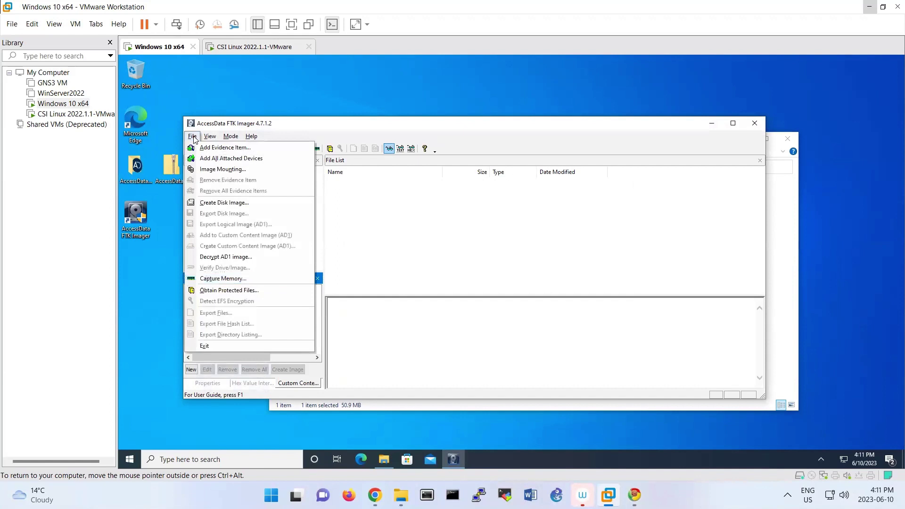
left_click(250, 282)
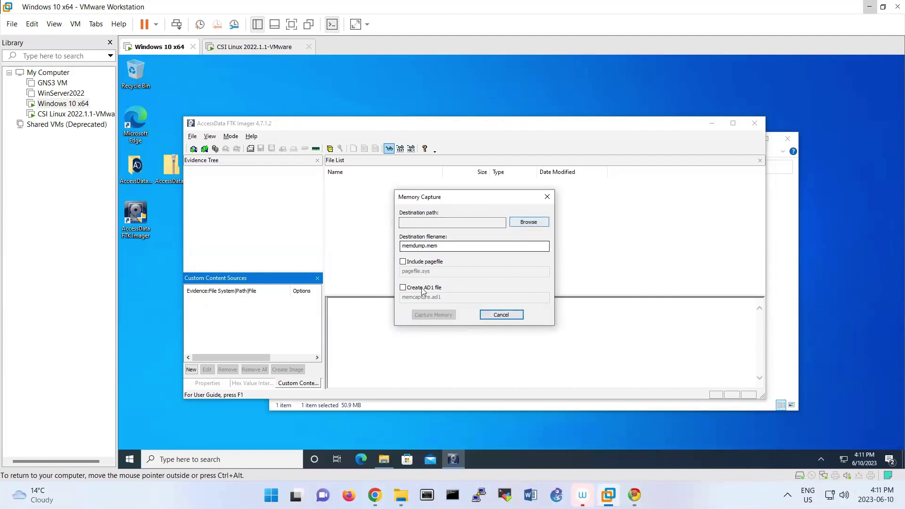
key("Tab")
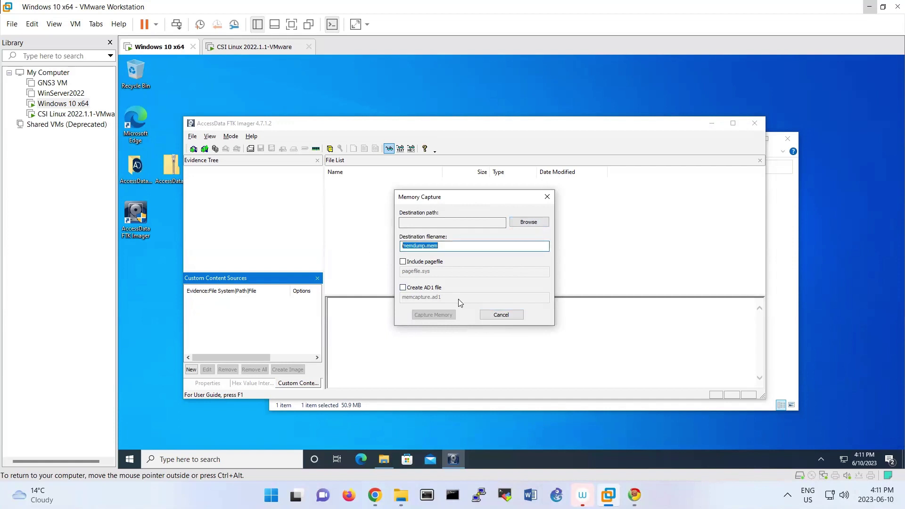
left_click(499, 315)
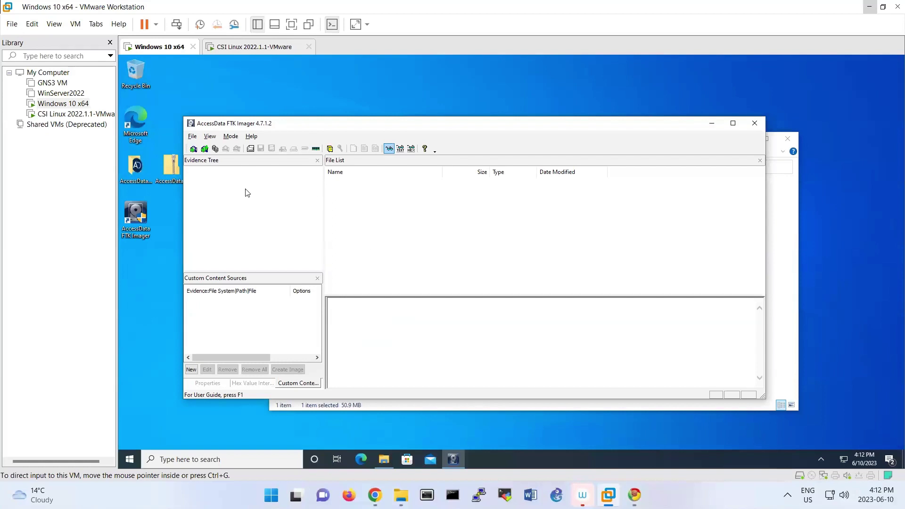
Export 'Password recovery and all registry files' to C:\Users\Student\Desktop via Obtain Protected Files
left_click(191, 136)
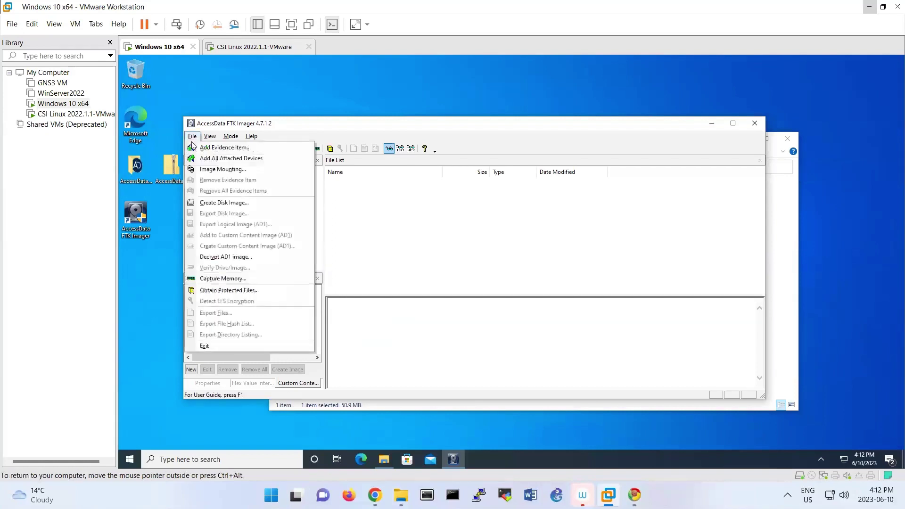
left_click(241, 291)
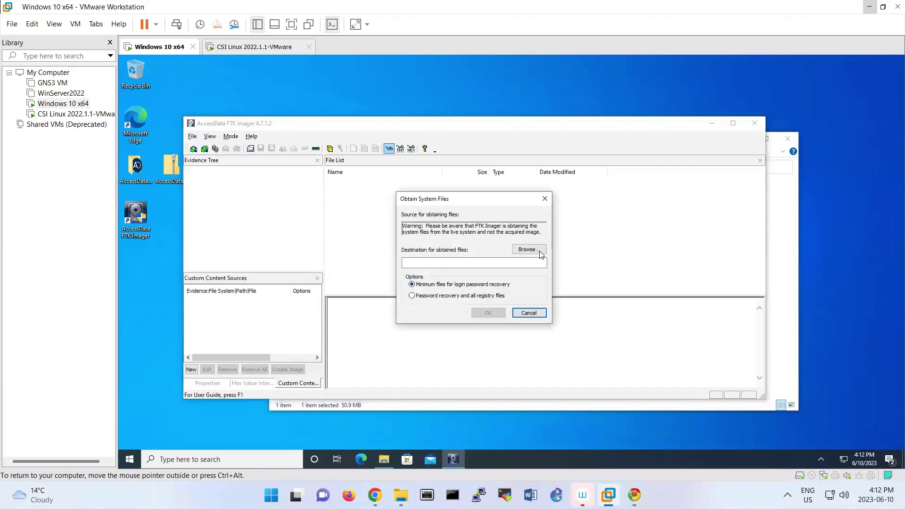
left_click(526, 249)
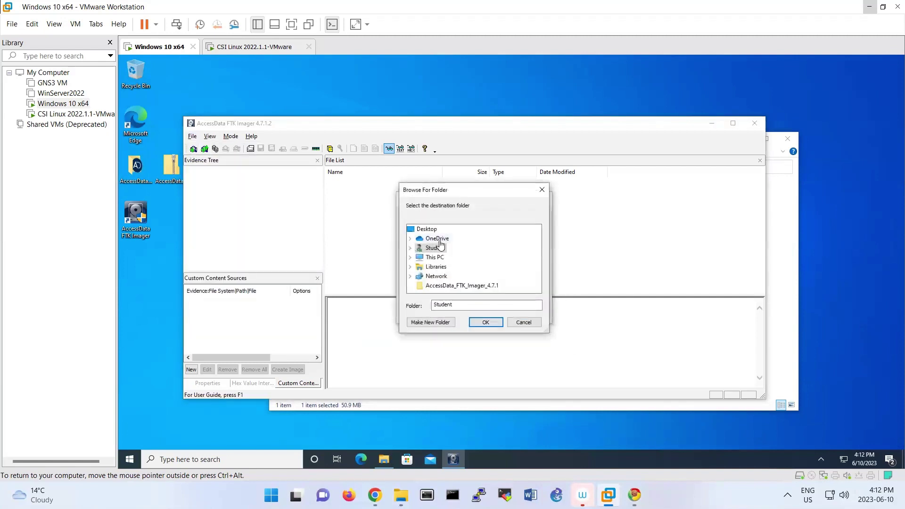
left_click(424, 229)
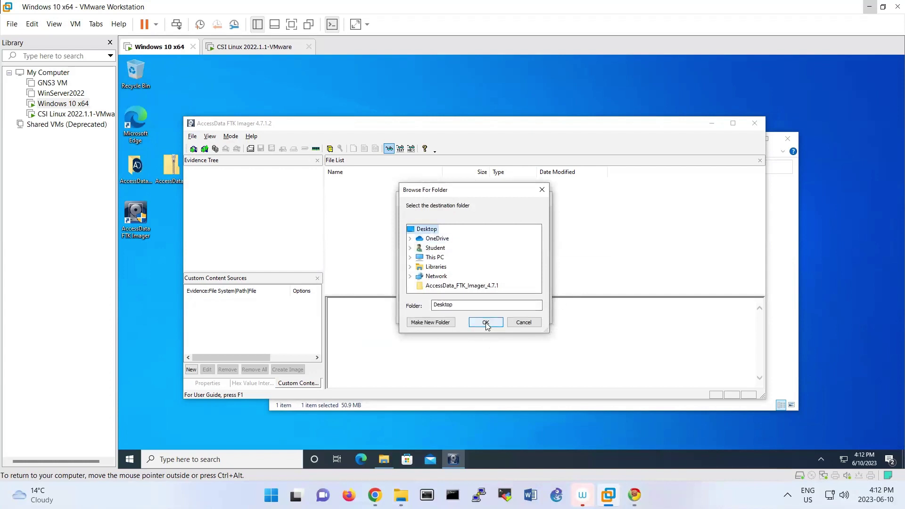
left_click(485, 323)
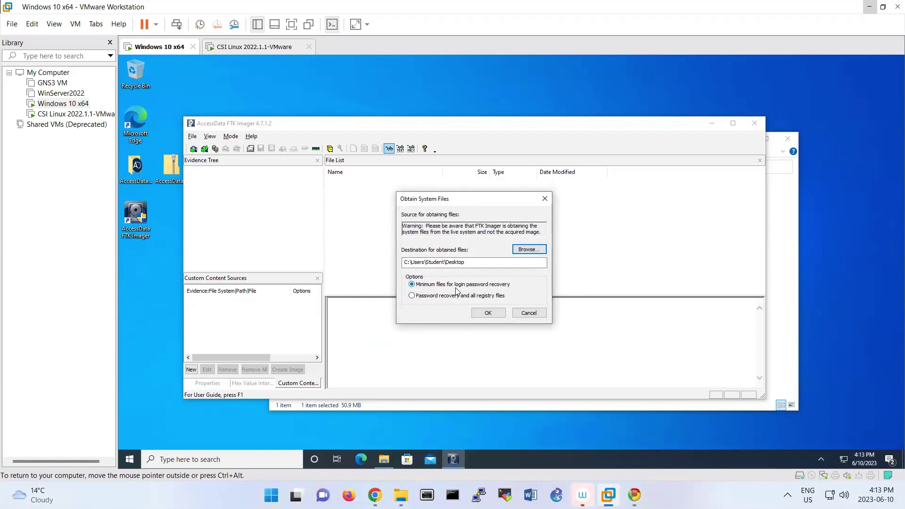
left_click(421, 297)
left_click(422, 287)
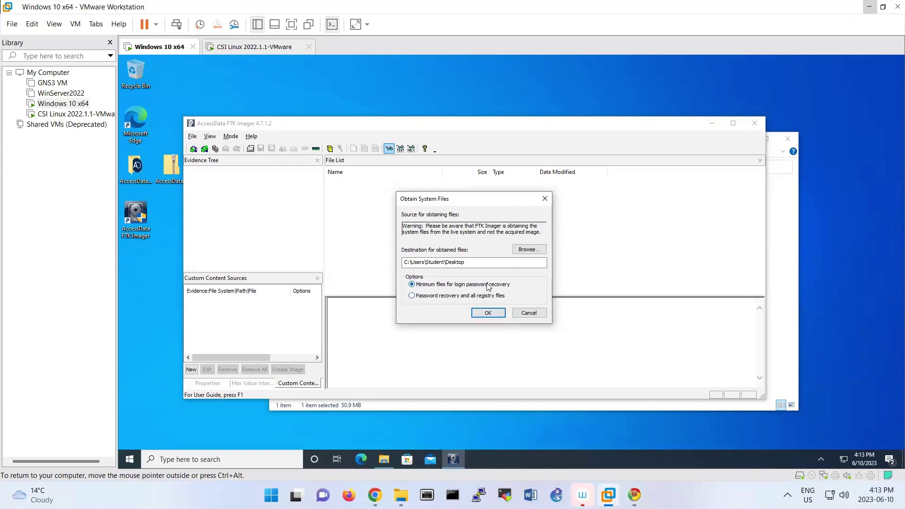
left_click(463, 296)
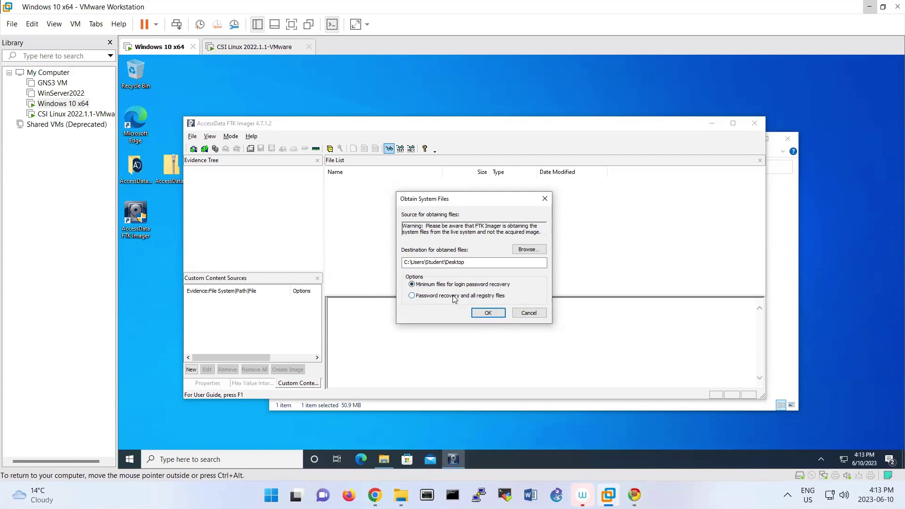
left_click(487, 313)
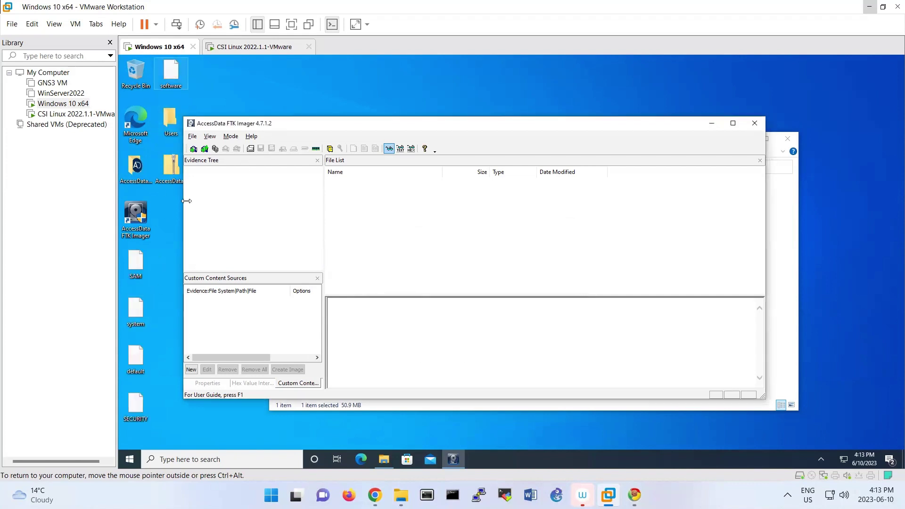
Create a new folder named 'image' on the desktop
left_click_drag(228, 126, 338, 125)
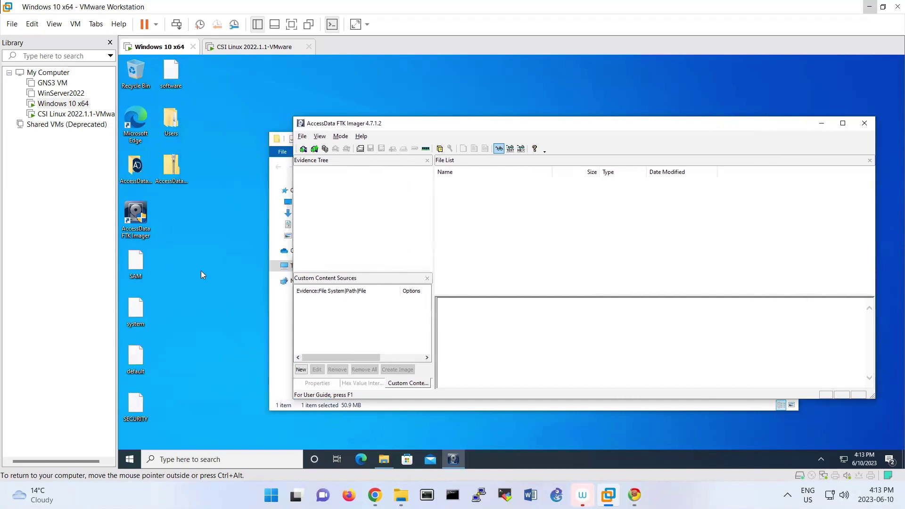
right_click(202, 266)
mouse_move(248, 330)
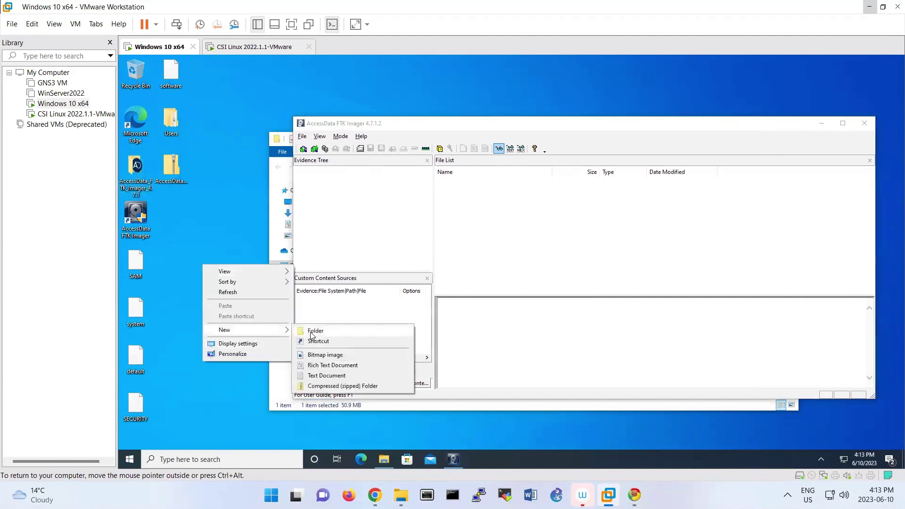
left_click(314, 331)
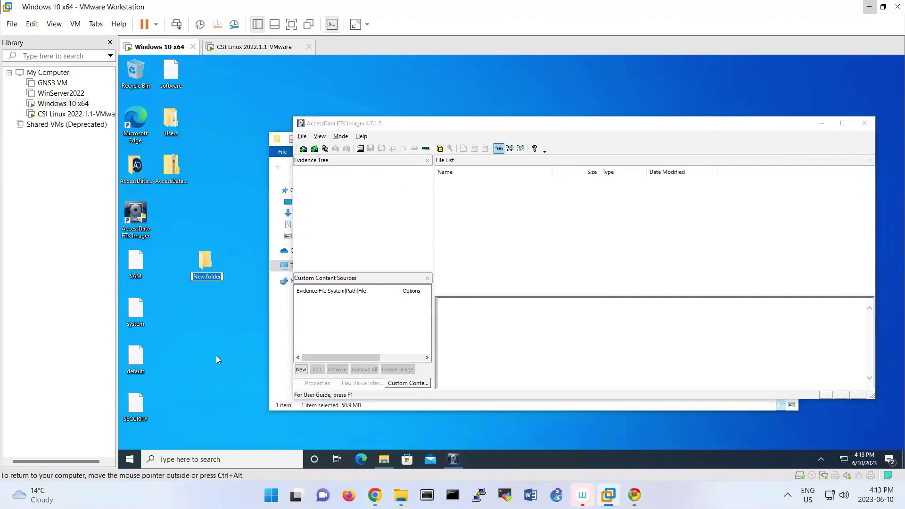
type("image")
key("Return")
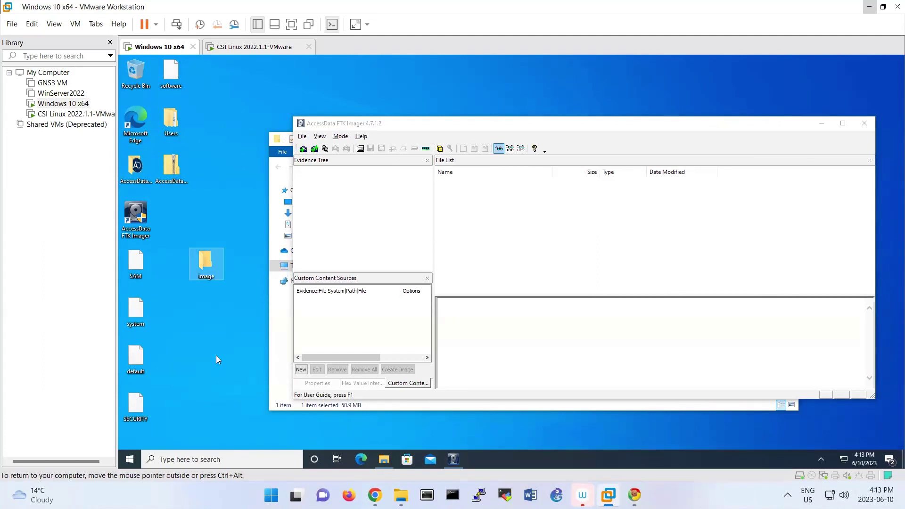
Move software, Users, SAM, system and default into the image folder
left_click_drag(201, 56, 163, 128)
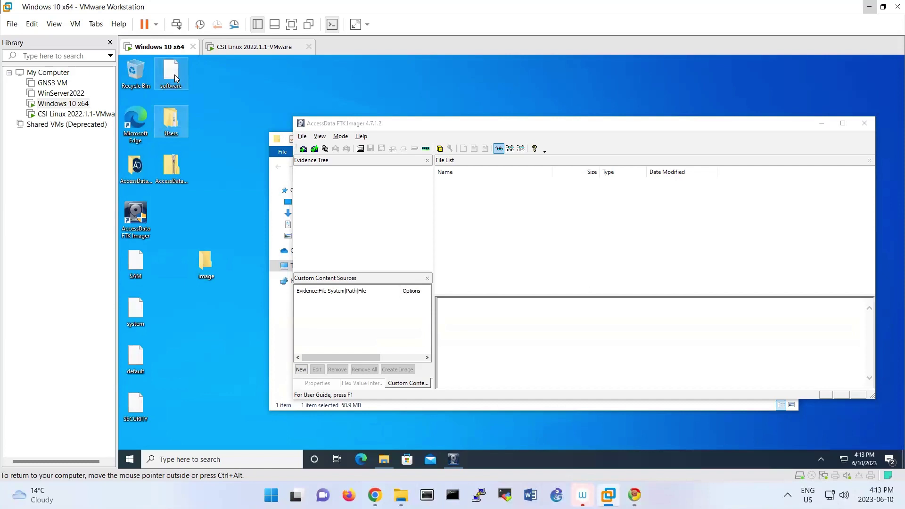
left_click_drag(174, 74, 217, 276)
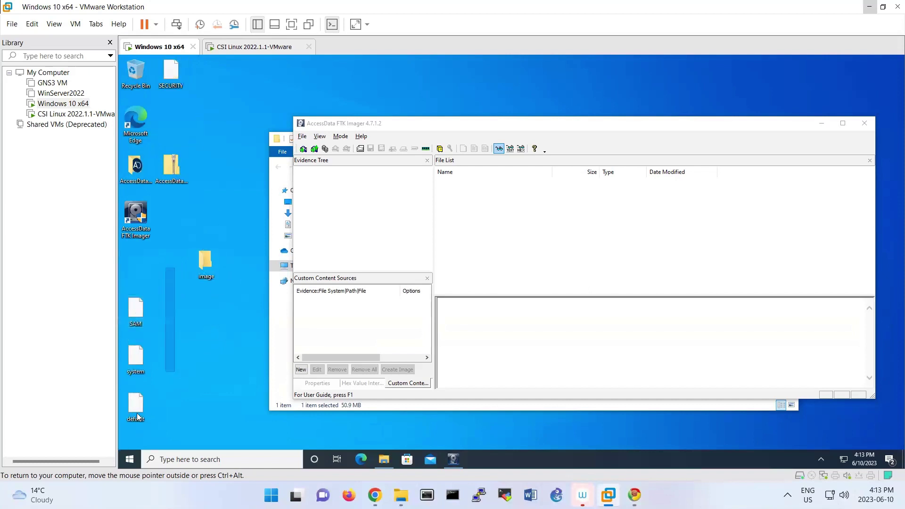
mouse_move(175, 266)
left_mouse_down()
mouse_move(151, 314)
mouse_move(206, 263)
left_mouse_up()
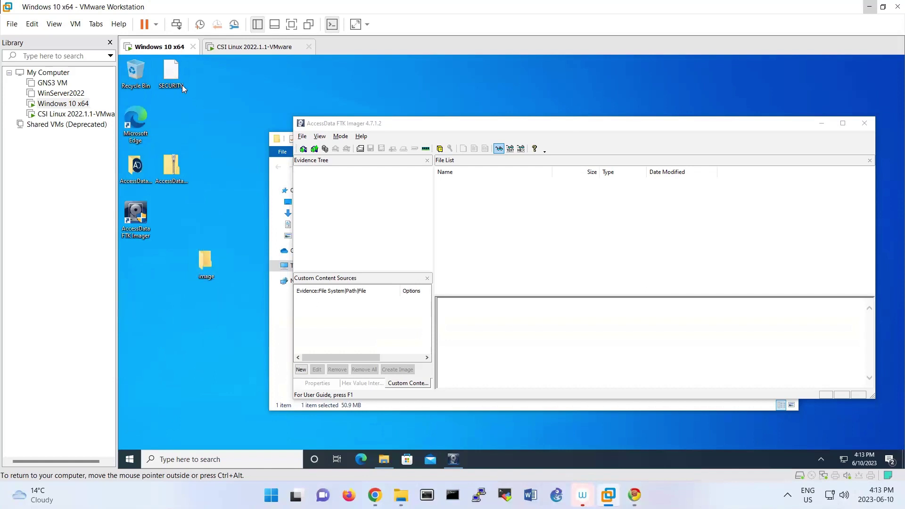
left_click_drag(171, 74, 215, 268)
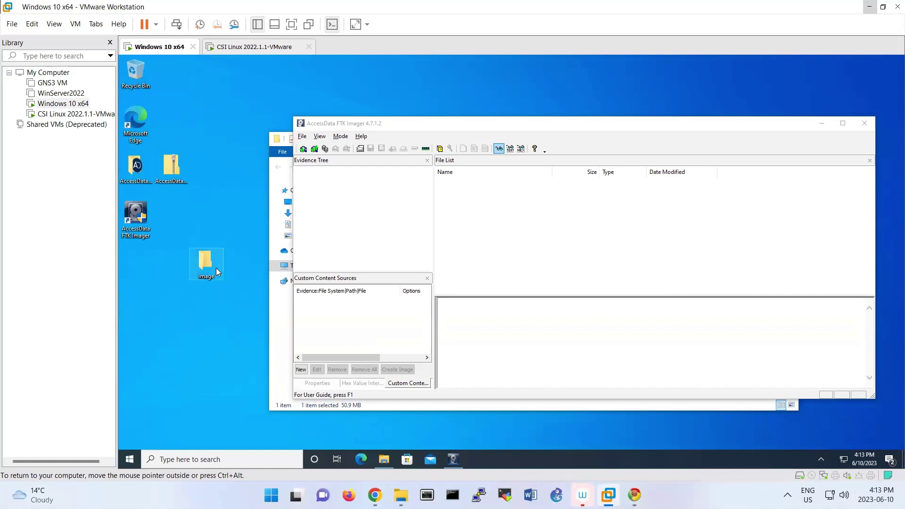
Zip the image folder into image.zip, check its 17.4 MB size, and reposition it
right_click(216, 268)
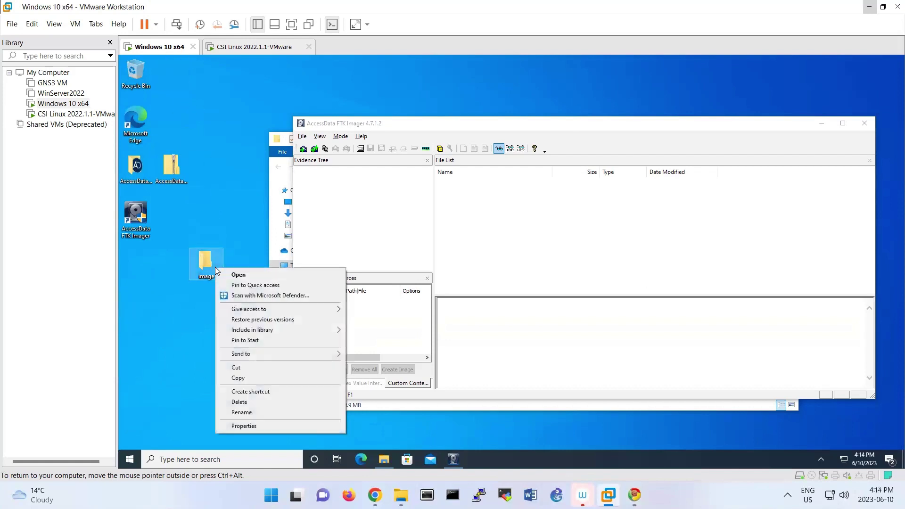
mouse_move(244, 354)
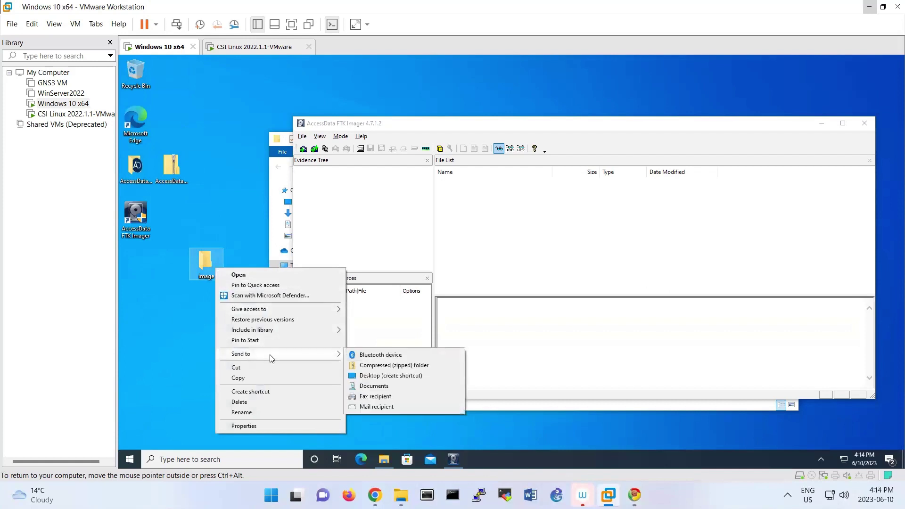
left_click(394, 365)
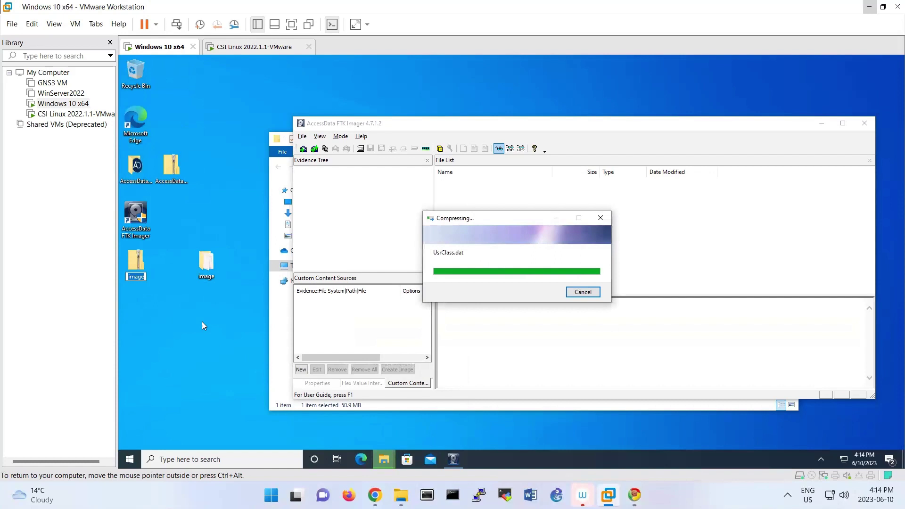
right_click(142, 261)
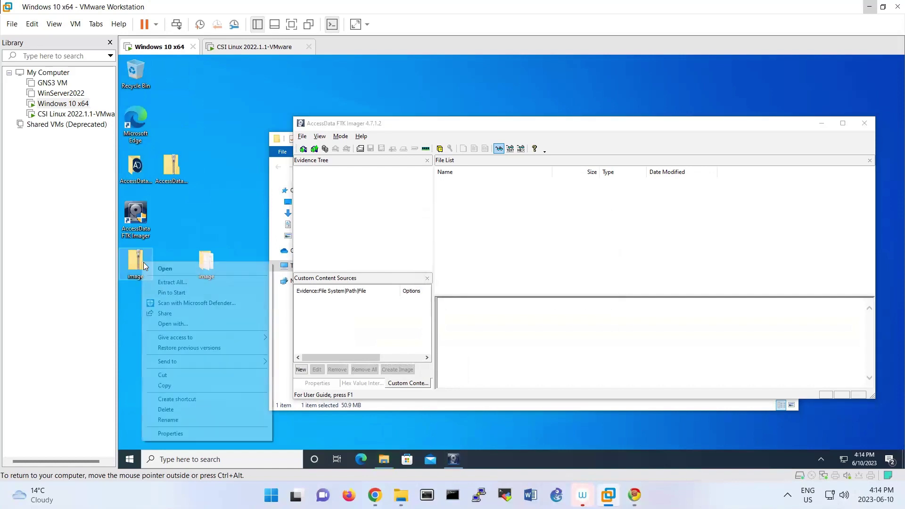
left_click(187, 434)
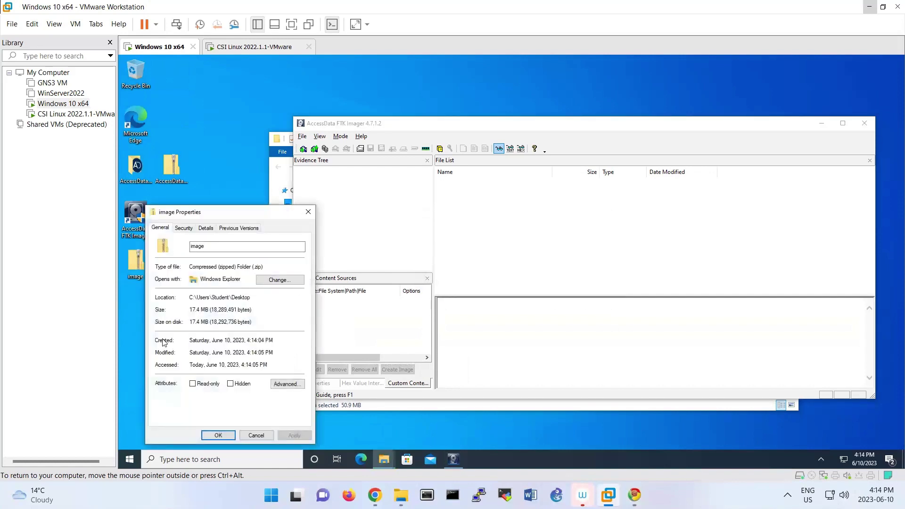
left_click(255, 435)
left_click_drag(141, 273, 191, 320)
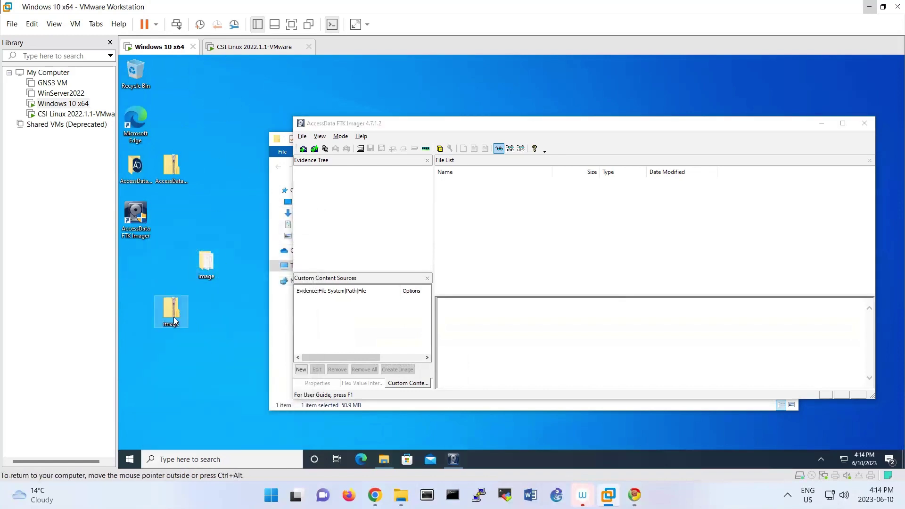
Log in to the CSI Linux VM with its password, then return to Windows 10
left_click(244, 48)
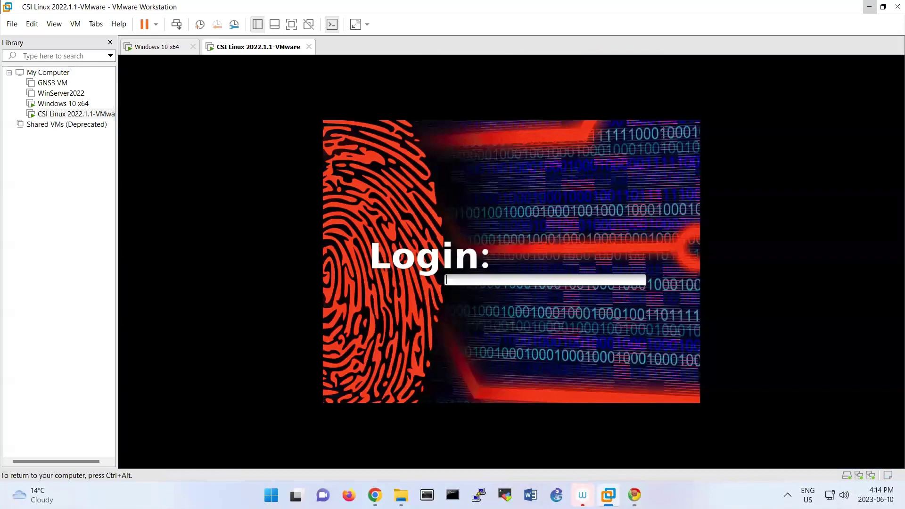
key("Return")
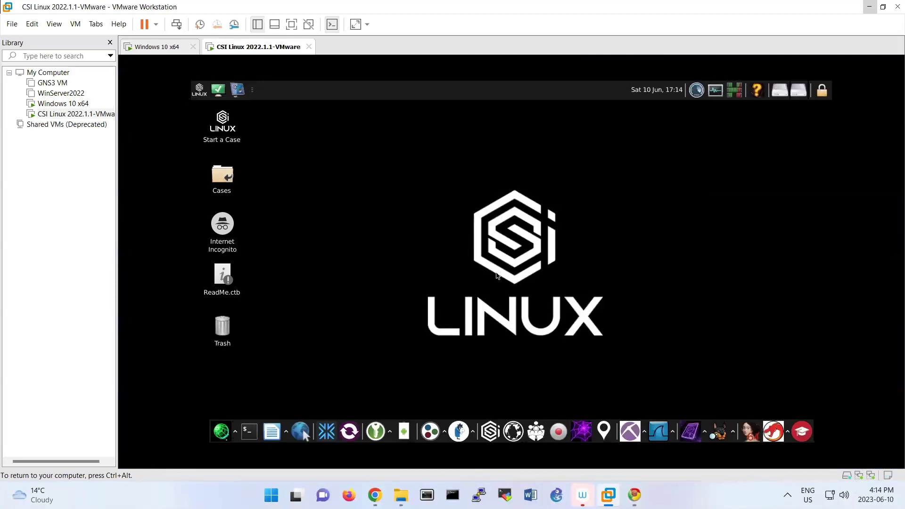
left_click(153, 48)
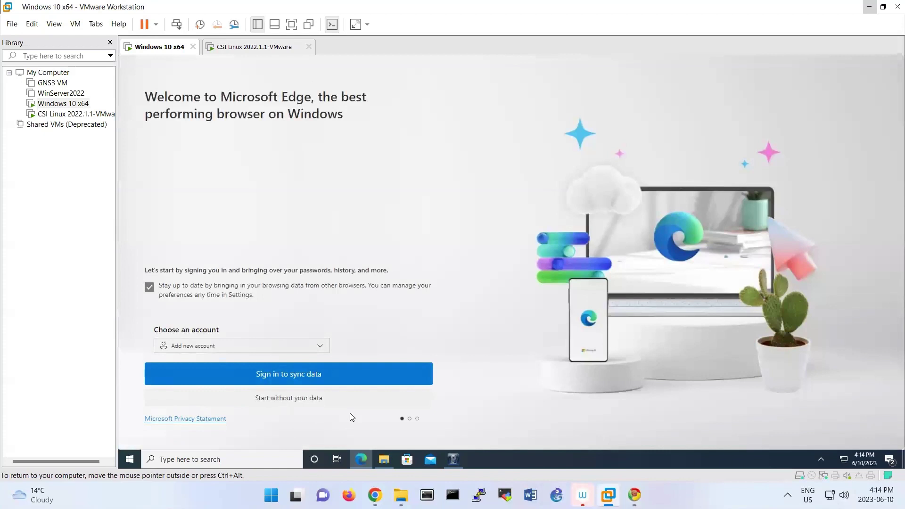
Skip Edge's sign-in and data import screens, then enter file.io as the address
left_click(327, 400)
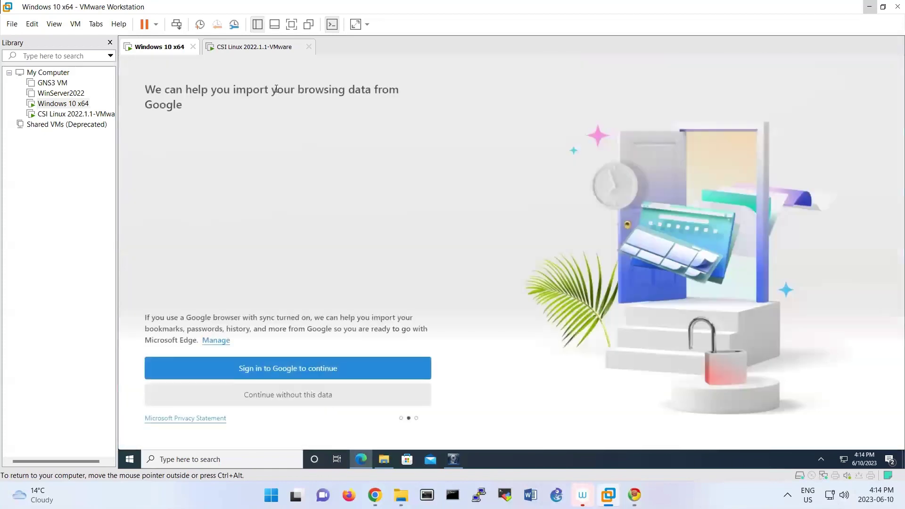
left_click(306, 397)
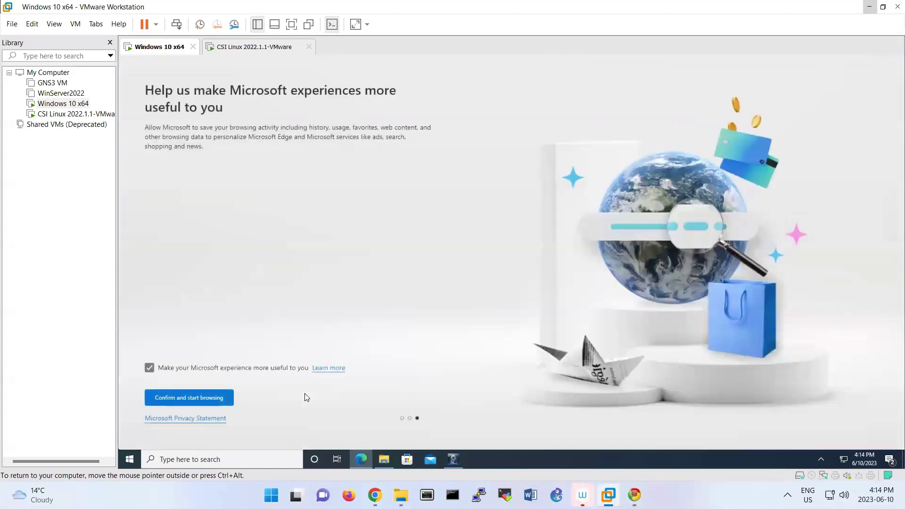
left_click(201, 398)
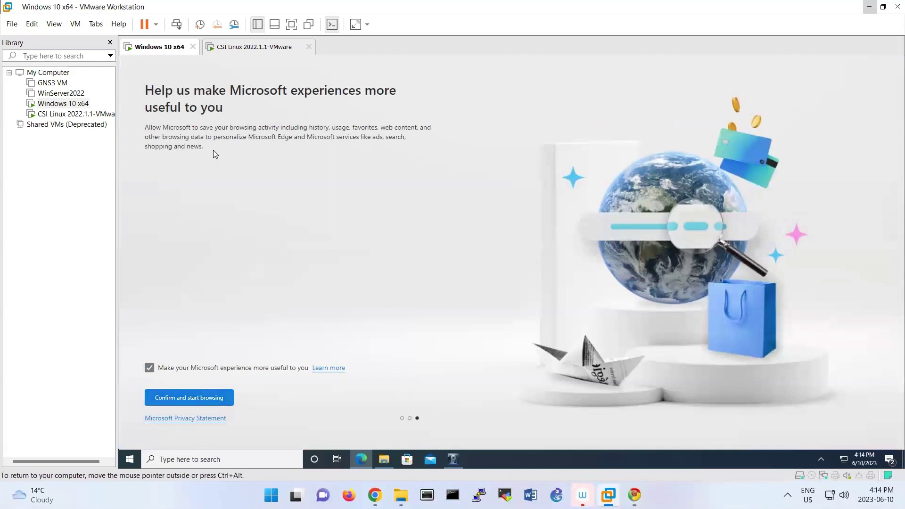
left_click(275, 78)
type("f")
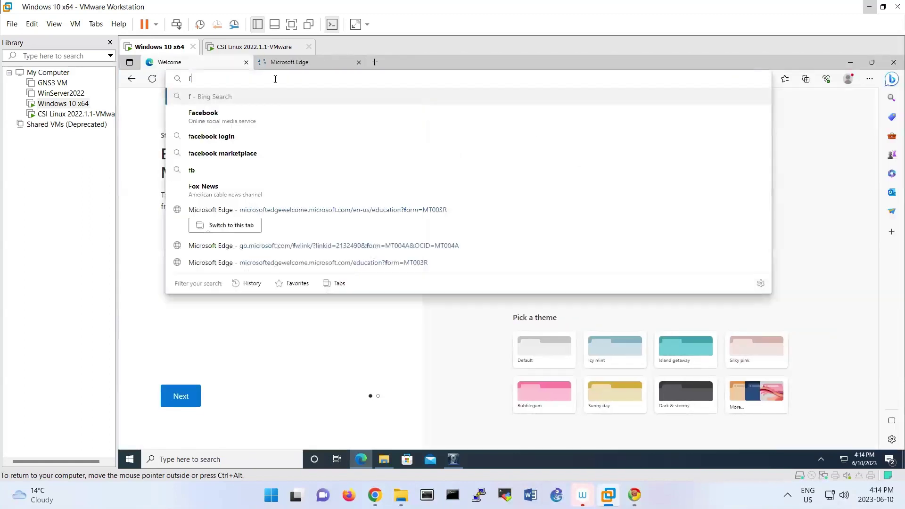
type("ile.io")
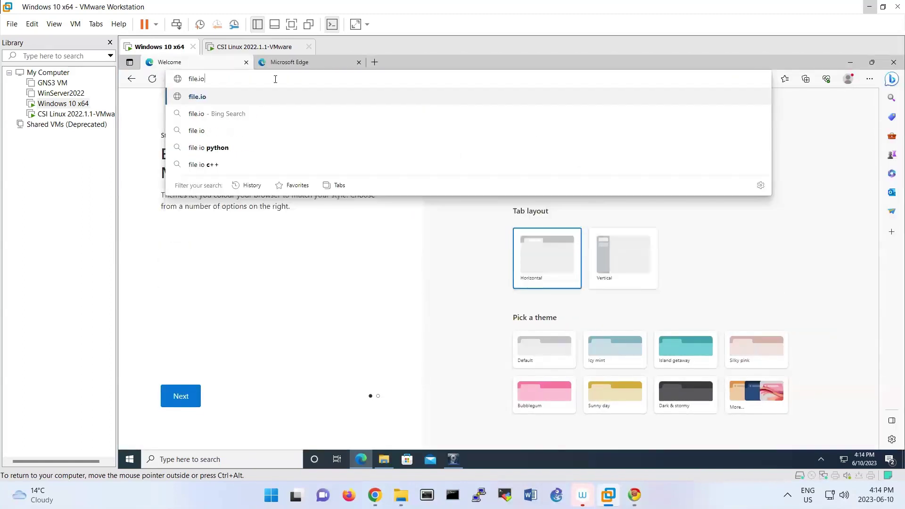
Upload image.zip from the Desktop to file.io
key("Return")
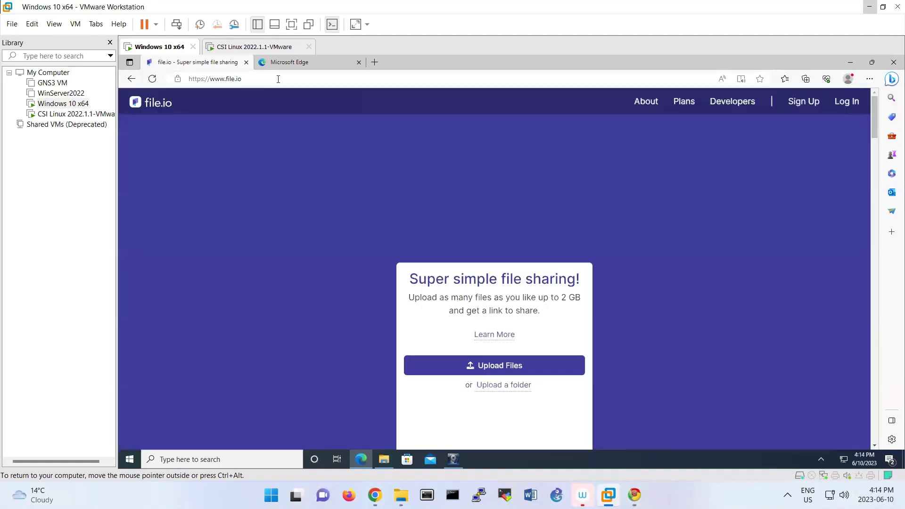
left_click(485, 367)
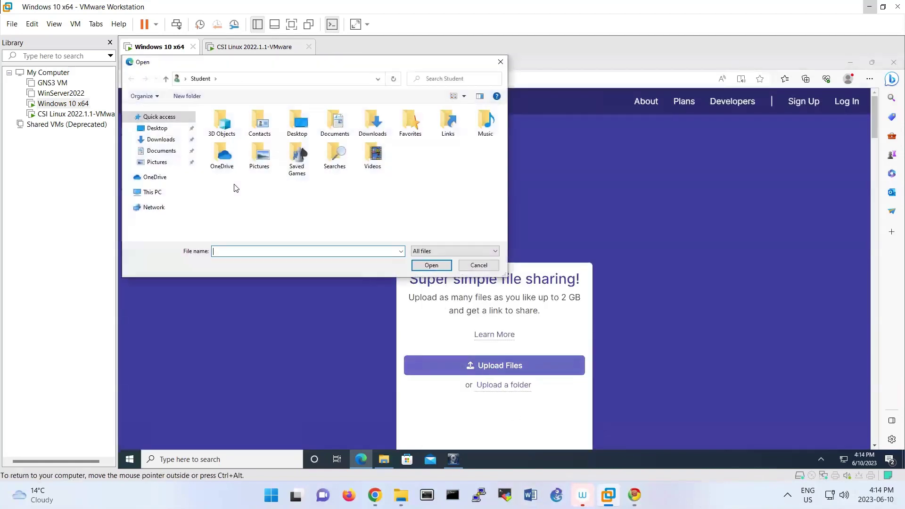
left_click(154, 128)
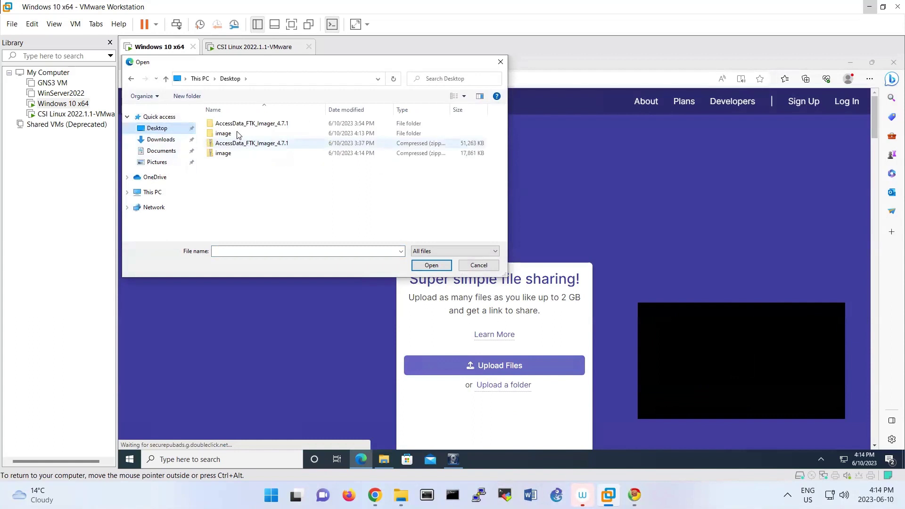
left_click(227, 153)
left_click(419, 266)
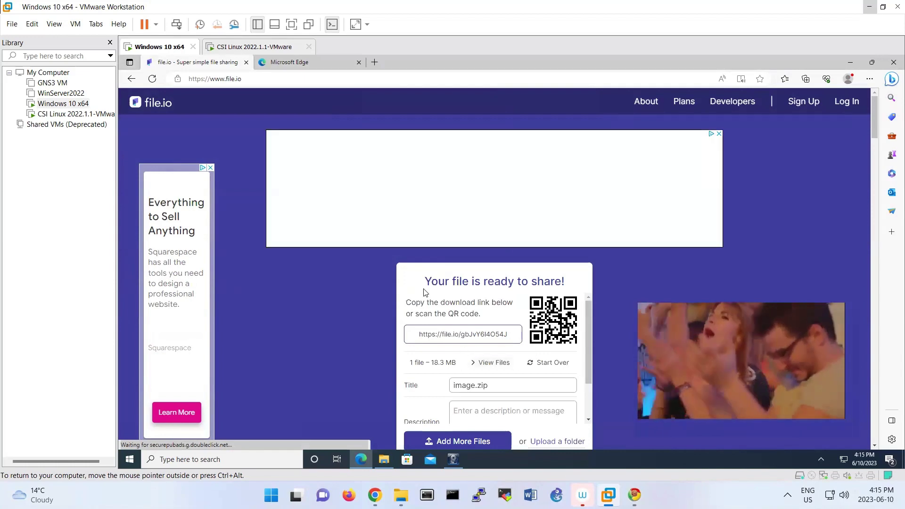
scroll(471, 333, "down", 1)
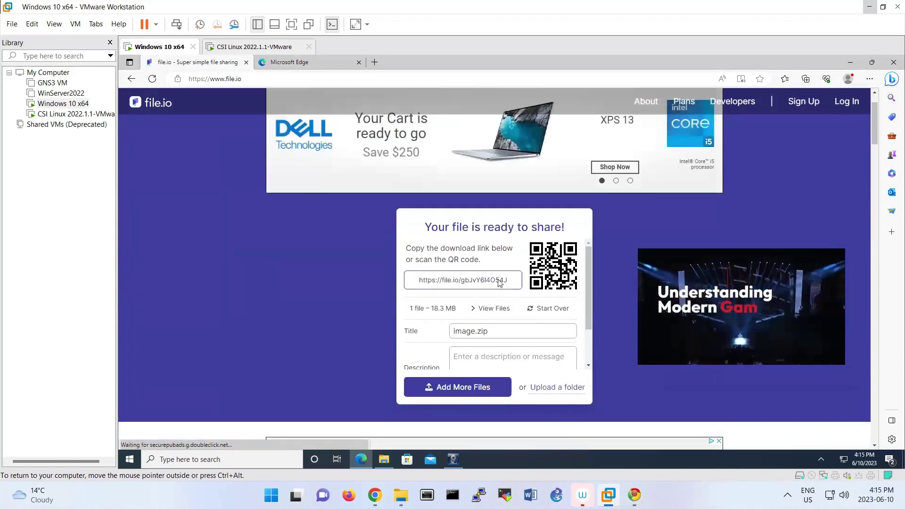
Copy the file.io download link for image.zip
left_click(475, 282)
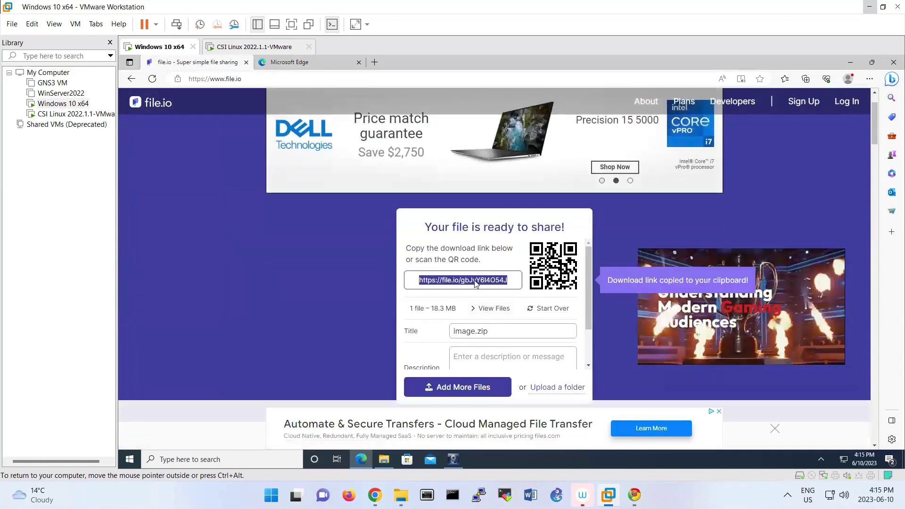
right_click(475, 282)
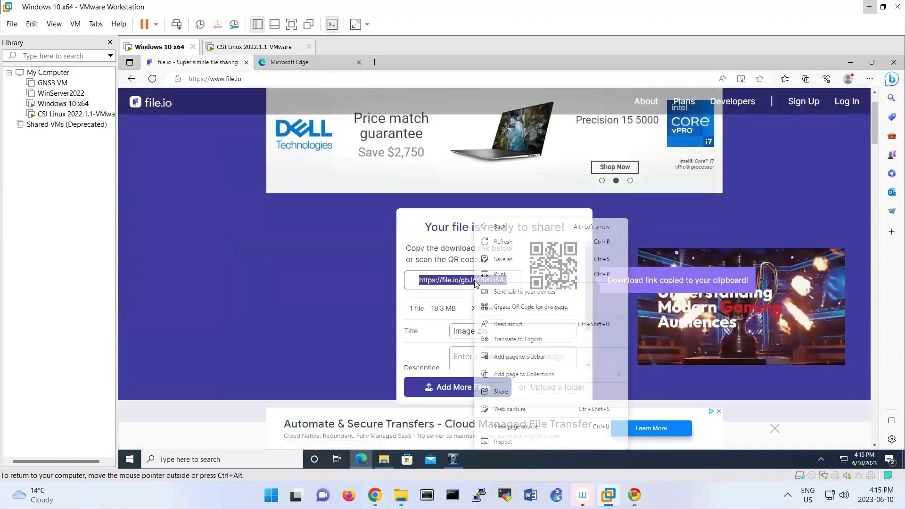
left_click(435, 282)
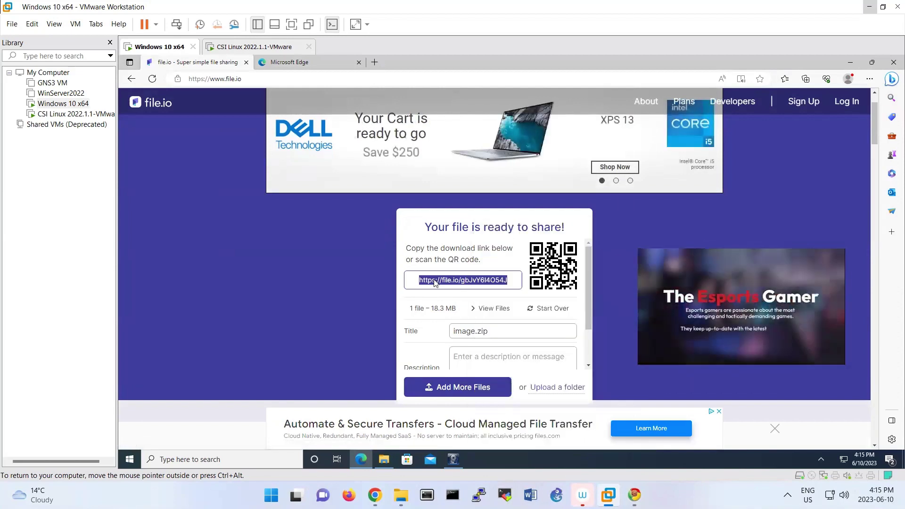
key("ctrl+a")
key("ctrl+c")
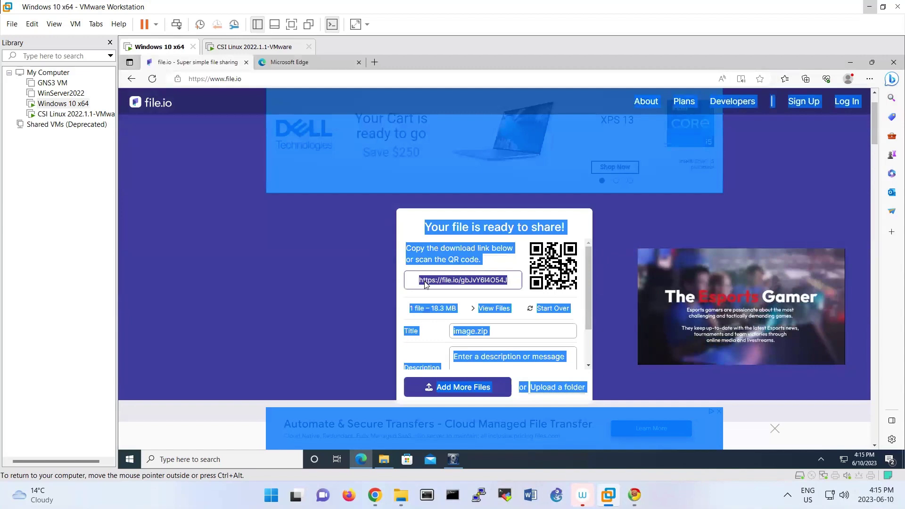
left_click(463, 283)
left_click(460, 284)
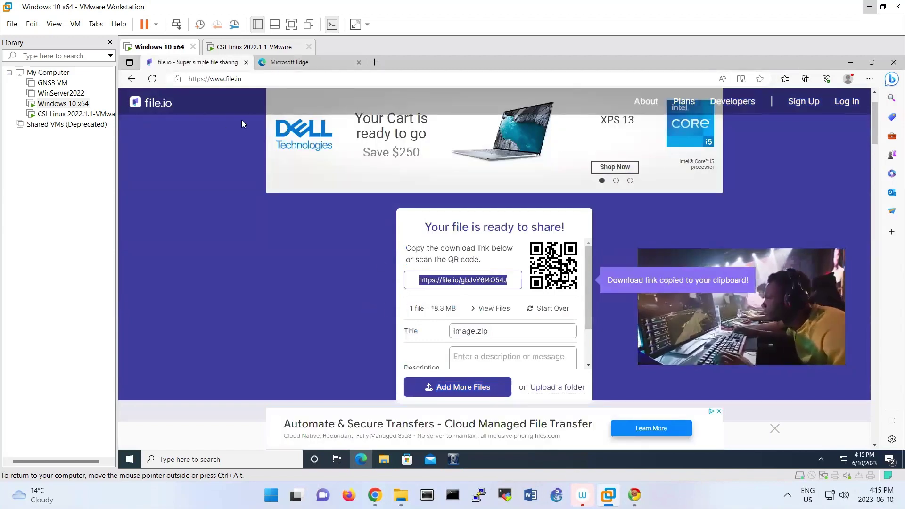
left_click(251, 47)
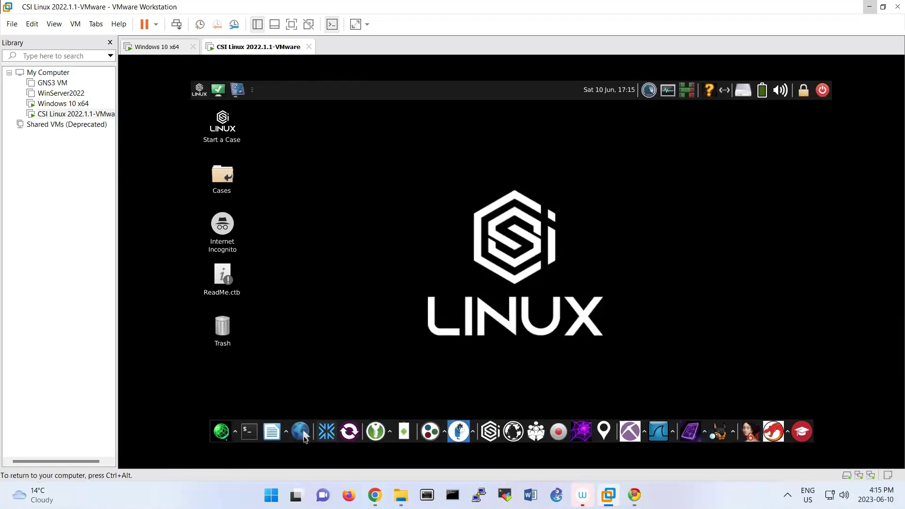
Open the copied file.io link in the CSI Linux web browser
left_click(301, 430)
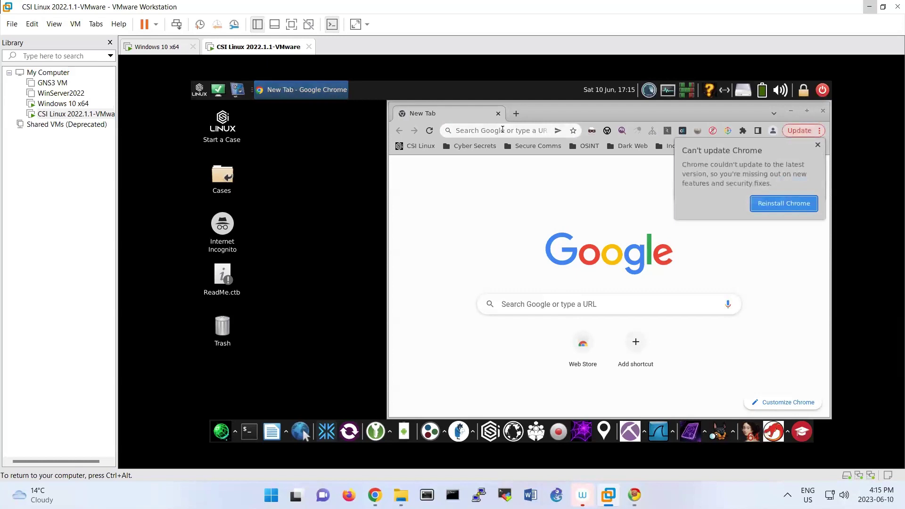
left_click(502, 129)
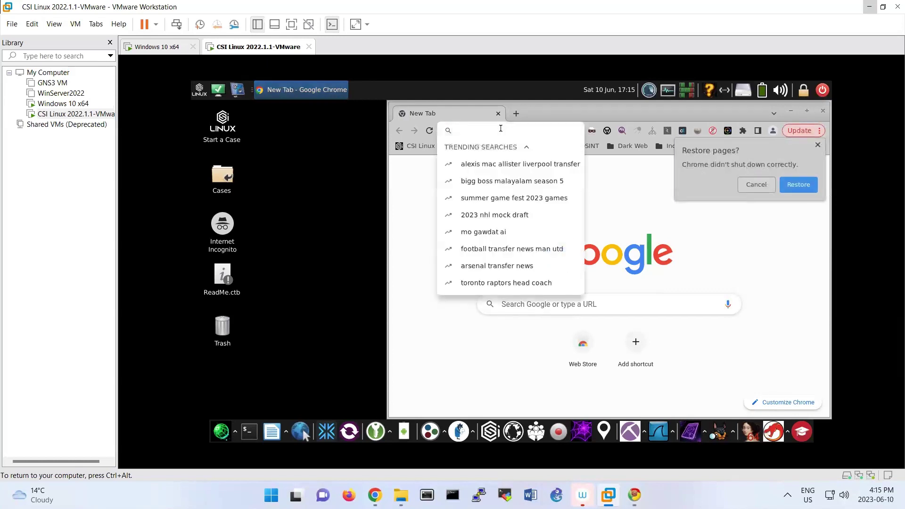
left_click(31, 24)
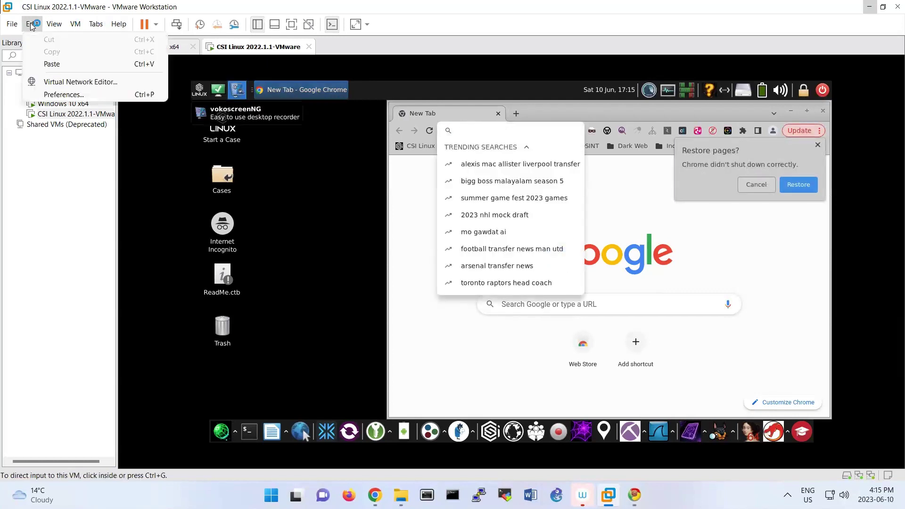
left_click(60, 64)
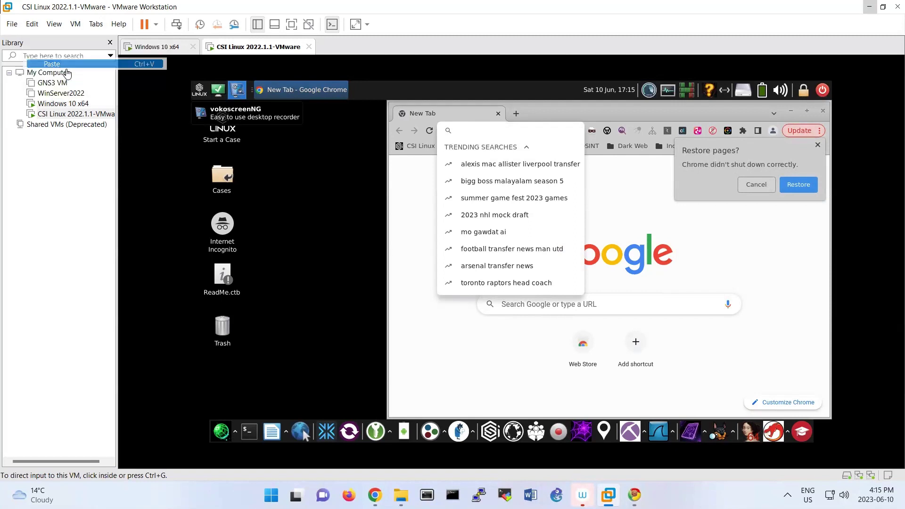
key("Return")
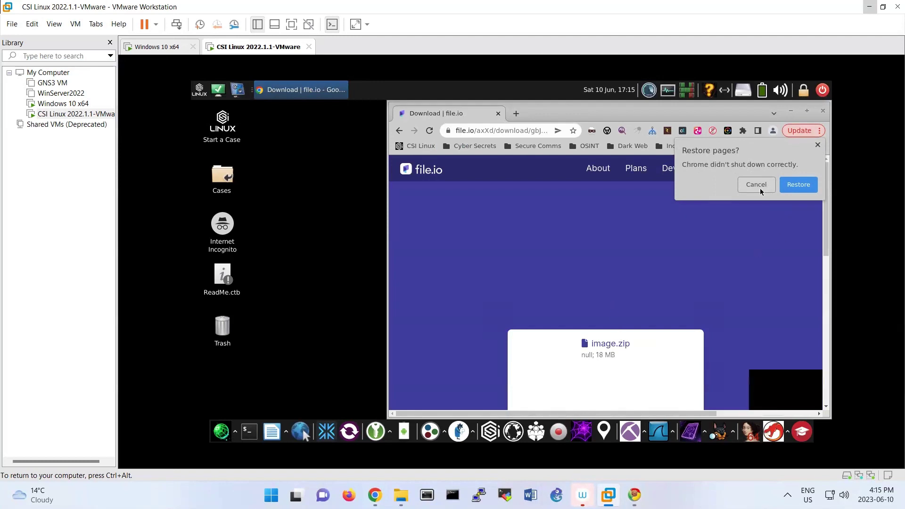
Download image.zip from the file.io page into /home/csi/Downloads
left_click(673, 282)
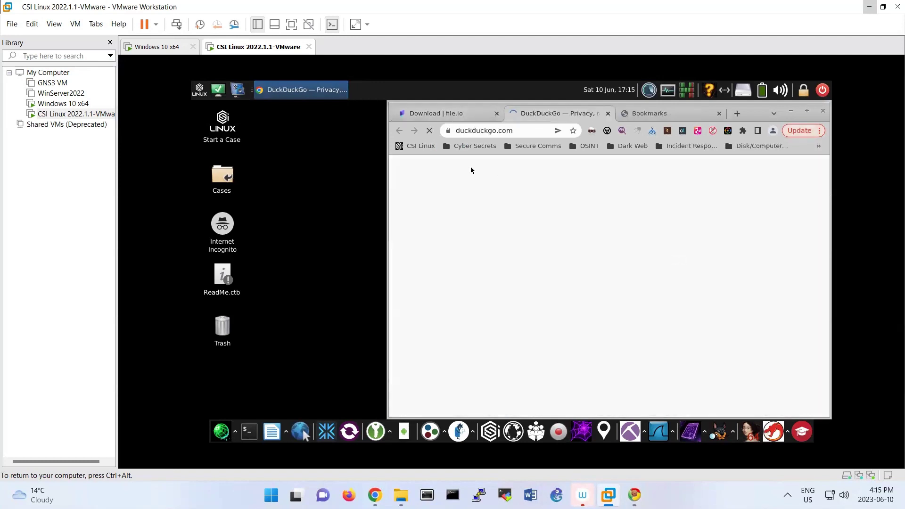
left_click(464, 117)
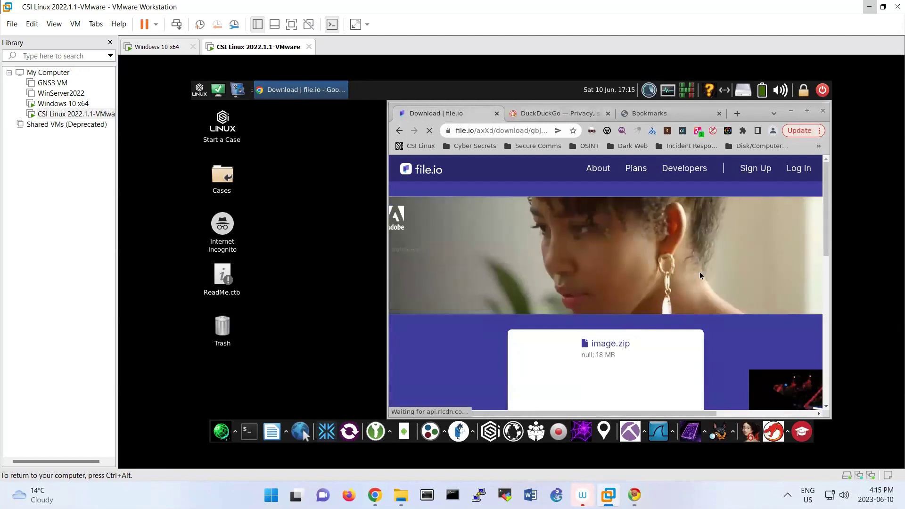
left_click_drag(826, 254, 827, 304)
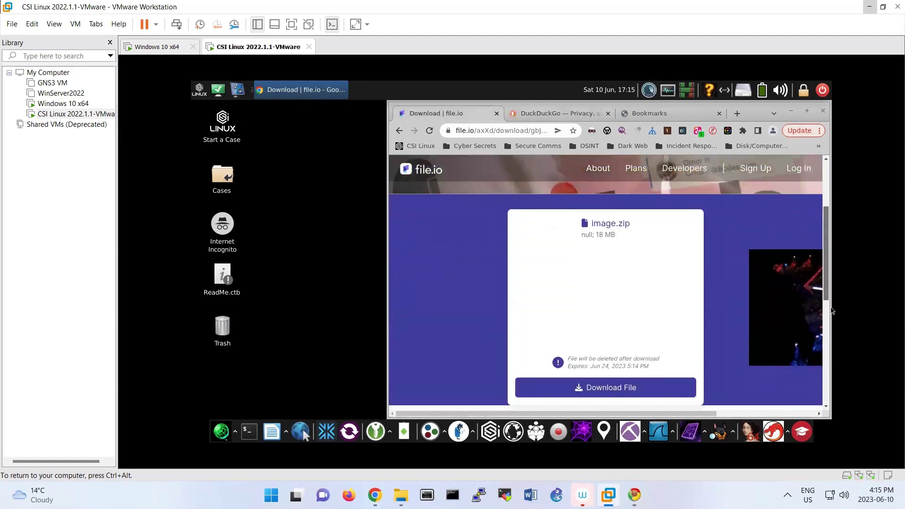
left_click(616, 388)
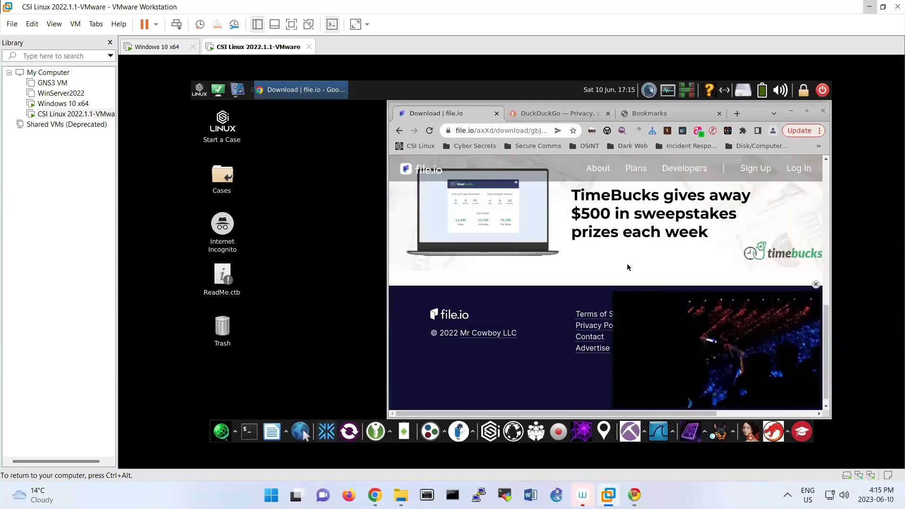
key("ctrl+alt")
left_click(839, 237)
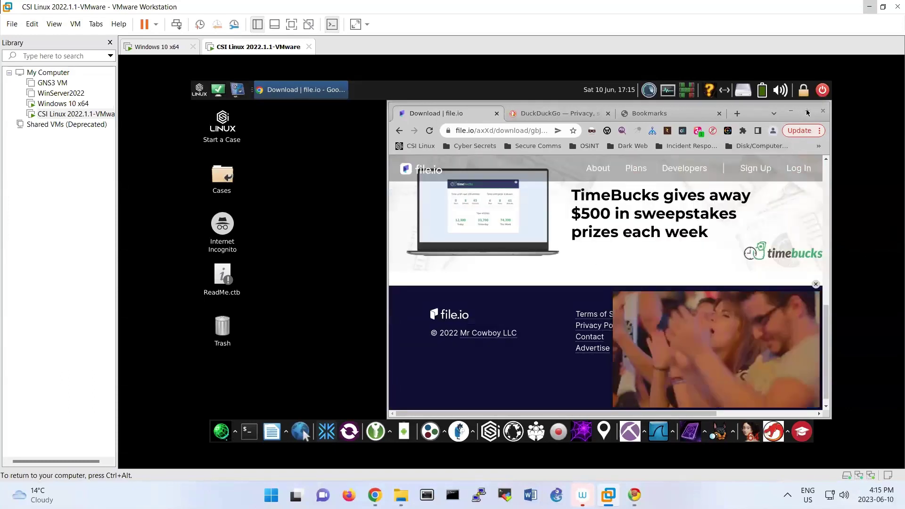
scroll(811, 231, "up", 2)
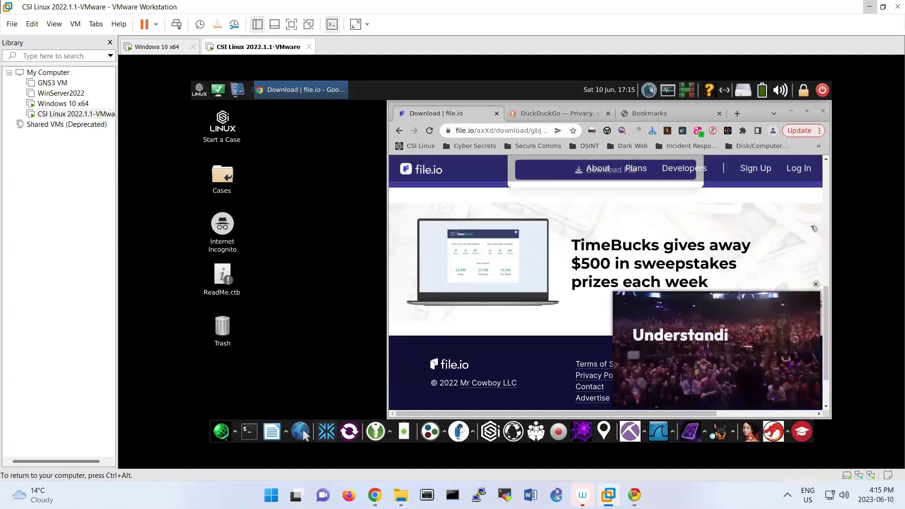
scroll(636, 261, "up", 1)
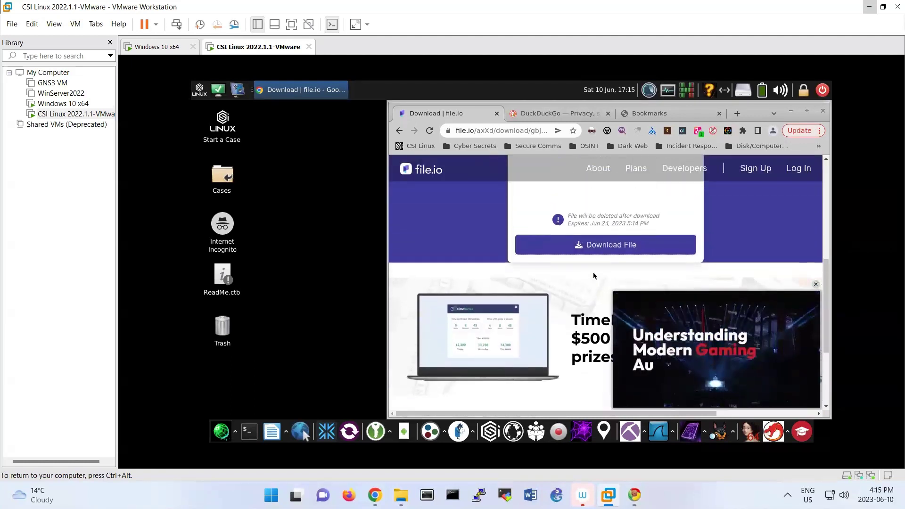
left_click(584, 246)
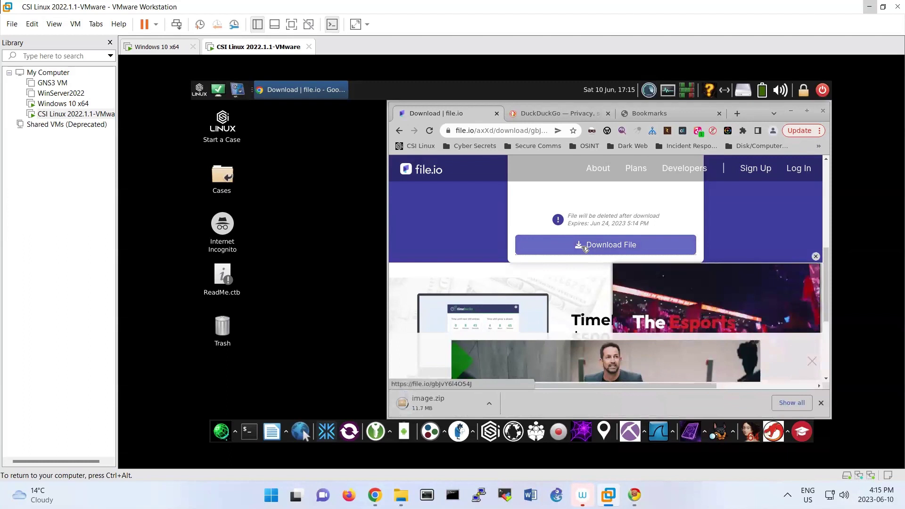
left_click(488, 403)
Extract image.zip in Downloads with Extract Here, producing the image folder
left_click(494, 371)
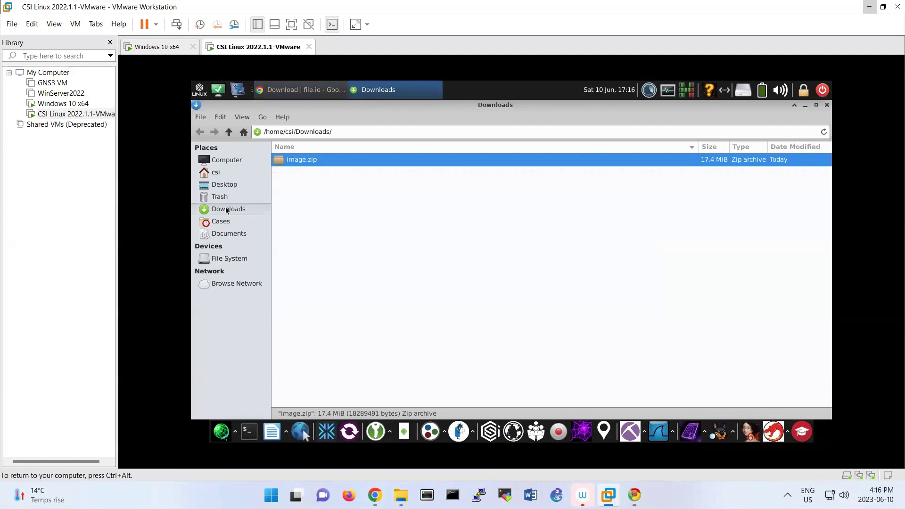
right_click(311, 163)
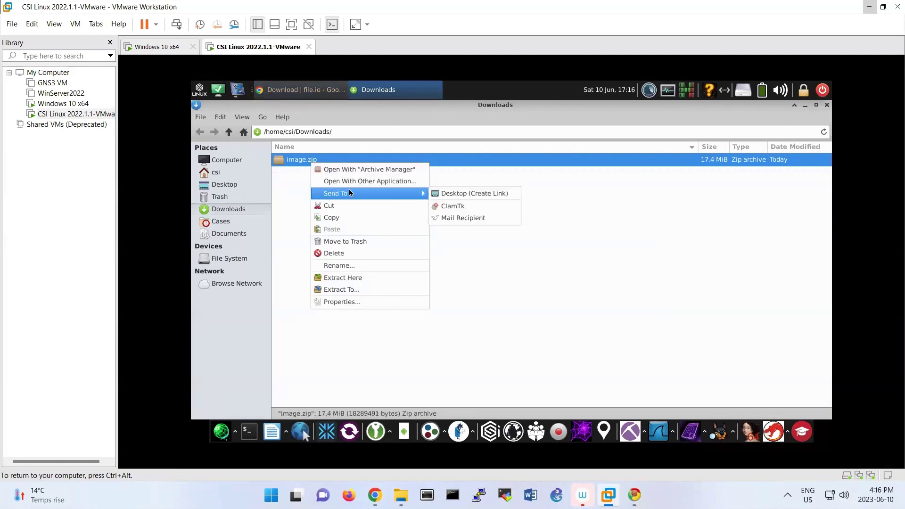
left_click(343, 279)
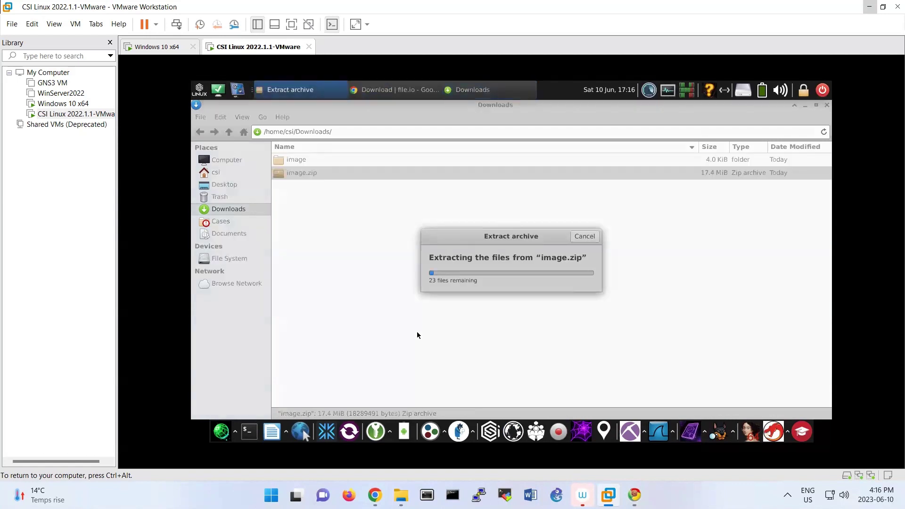
left_click(298, 161)
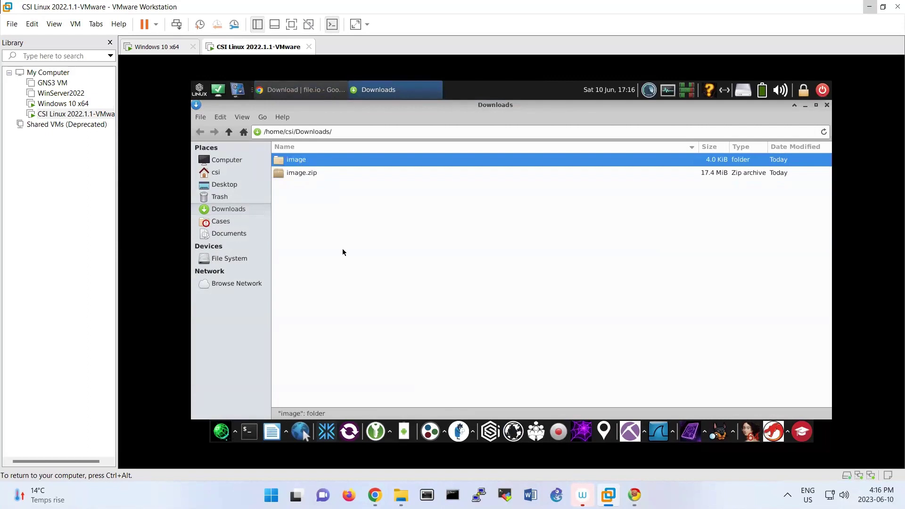
left_click(200, 93)
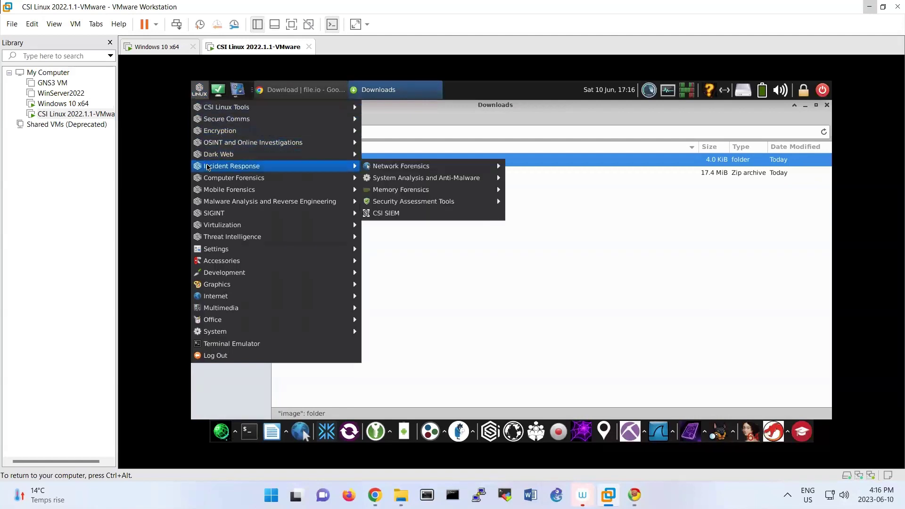
mouse_move(234, 178)
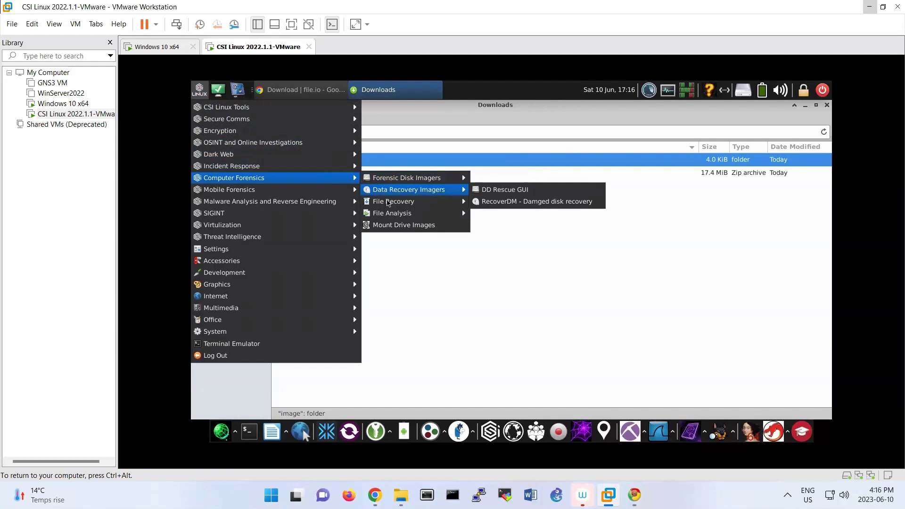
mouse_move(392, 212)
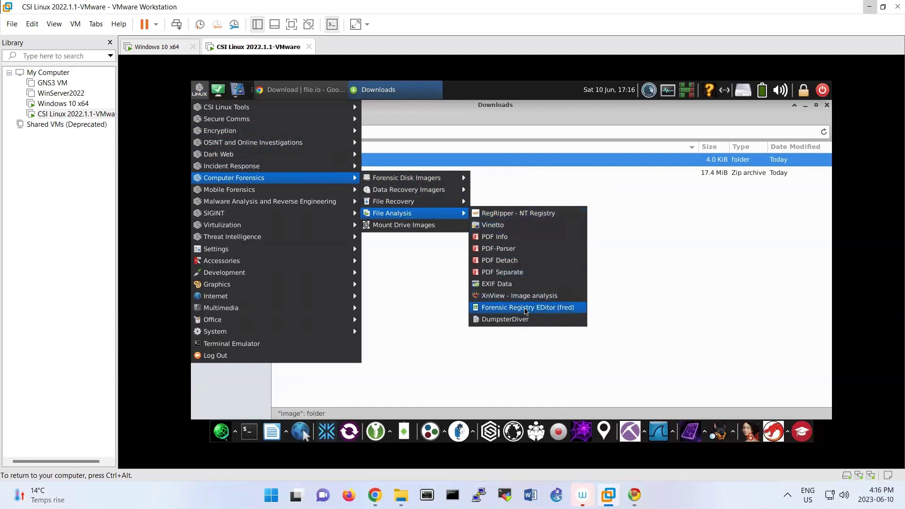
Start fred and load the 'system' hive file from the Downloads/image folder
left_click(525, 309)
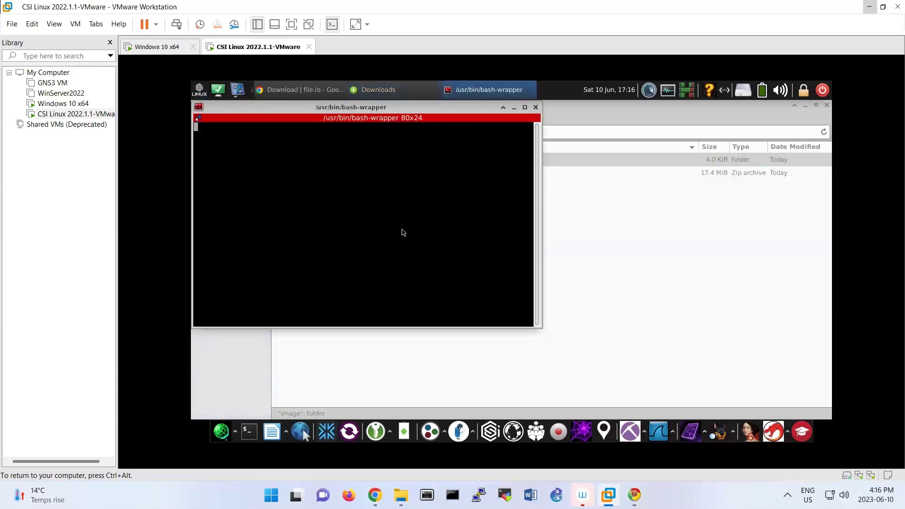
left_click(360, 166)
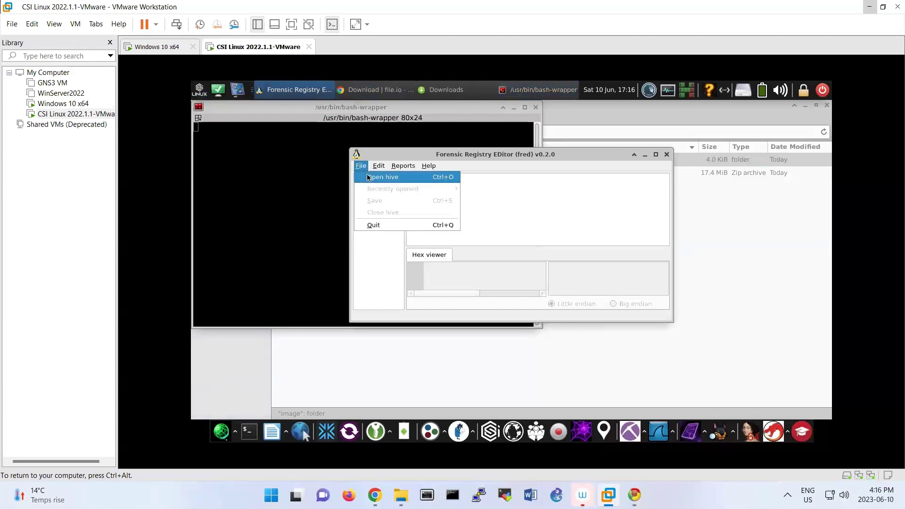
left_click(368, 178)
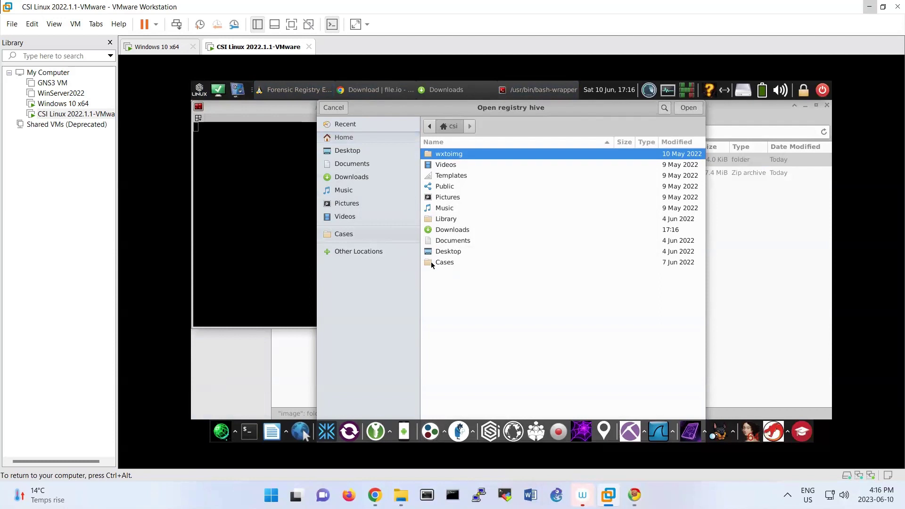
left_click(346, 151)
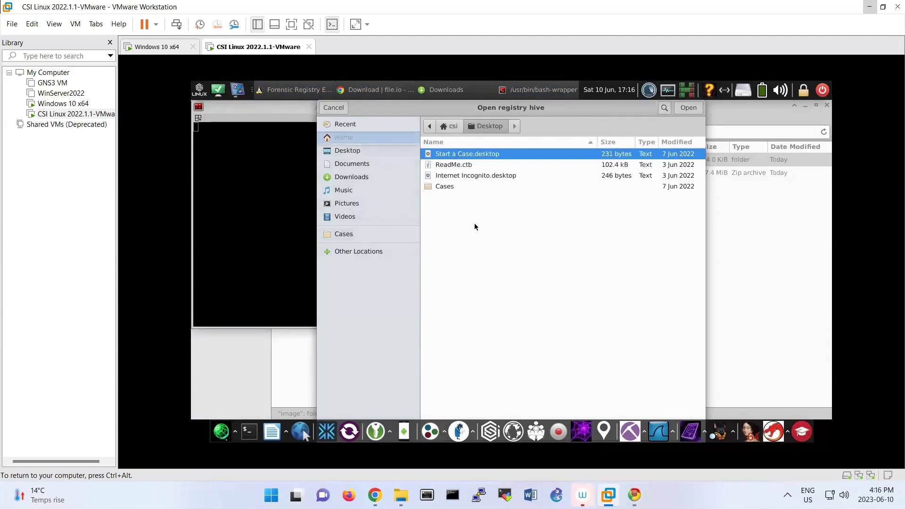
left_click(350, 178)
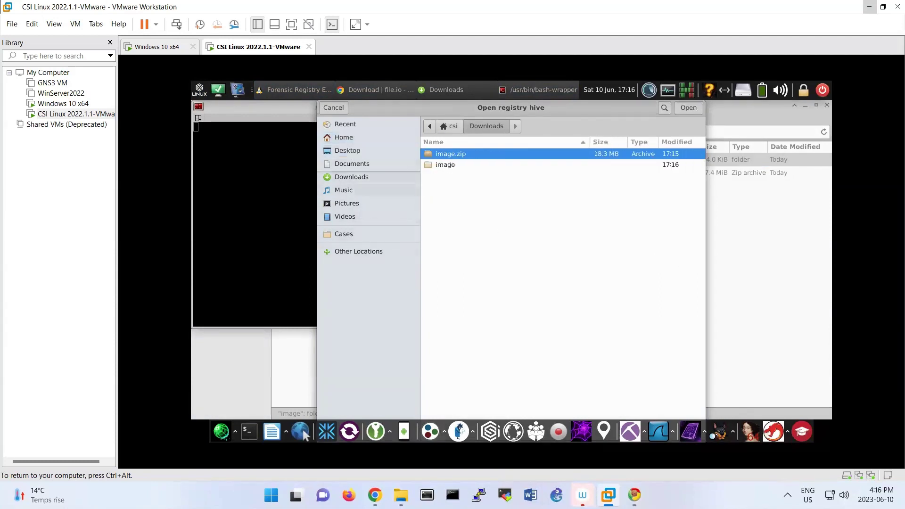
double_click(445, 165)
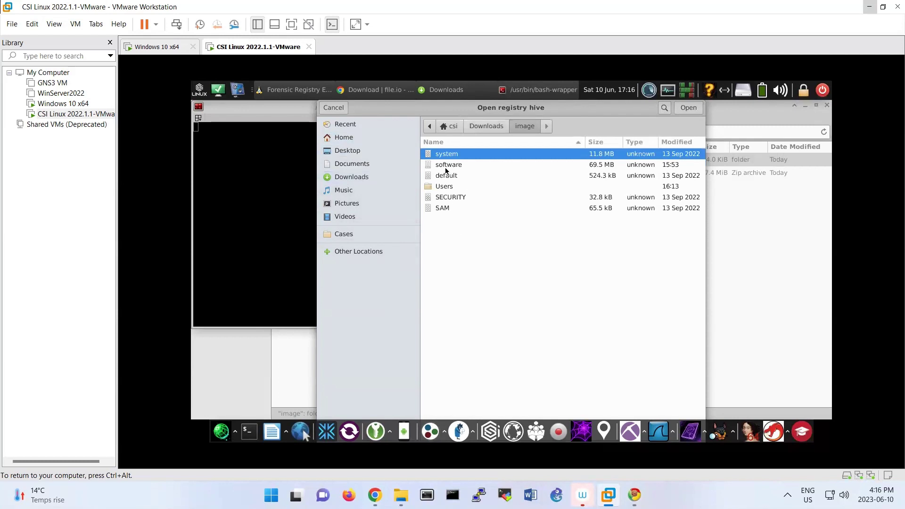
left_click(688, 107)
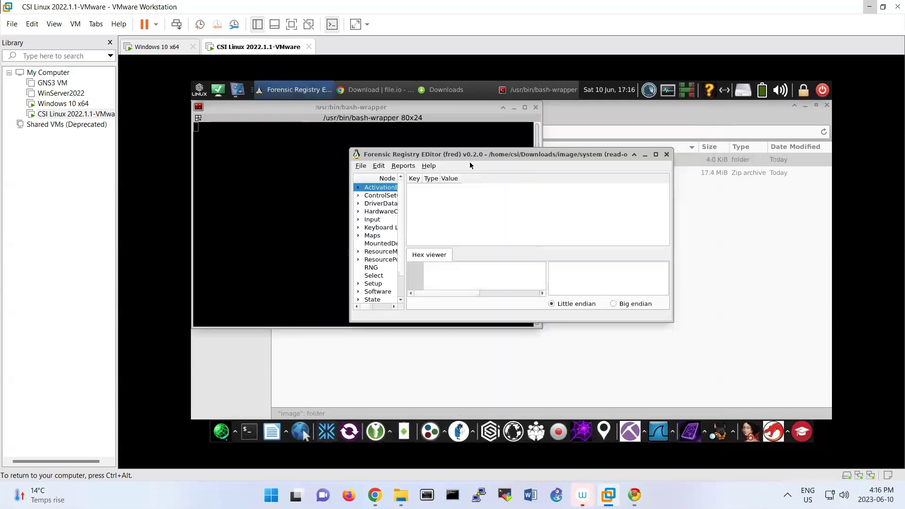
Maximize fred and expand the ActivationBroker, ControlSet001, Control and SAM keys
double_click(469, 152)
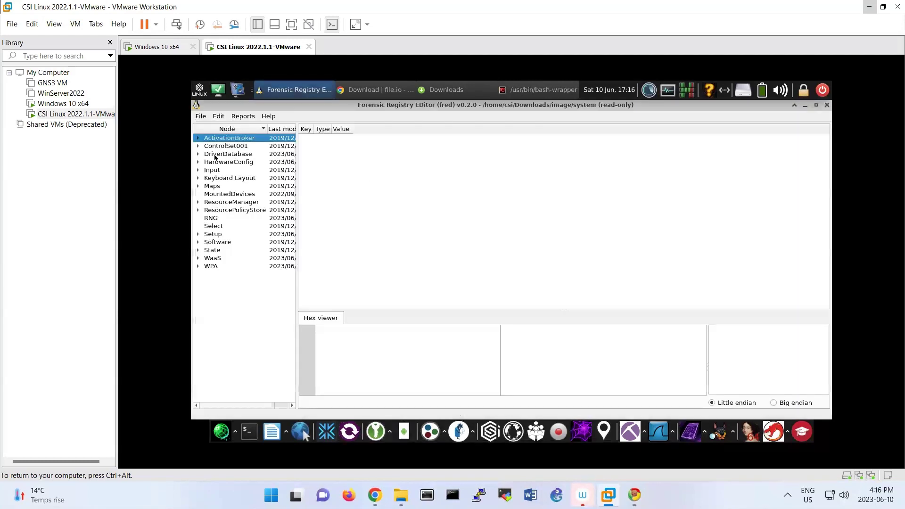
left_click(199, 138)
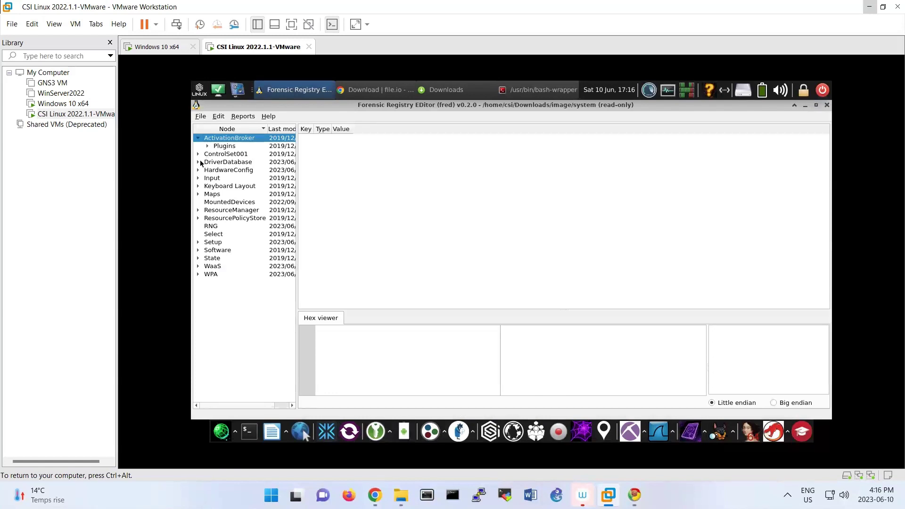
left_click(197, 153)
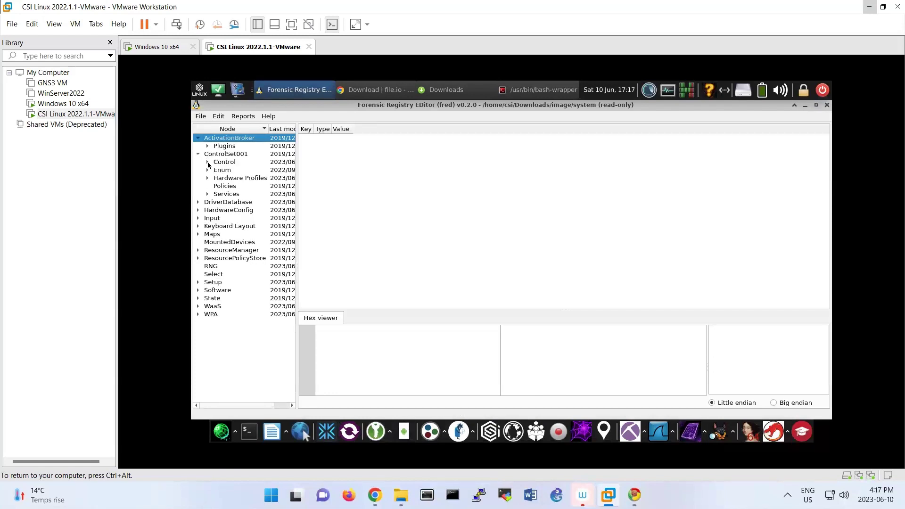
left_click(207, 162)
scroll(250, 297, "down", 2)
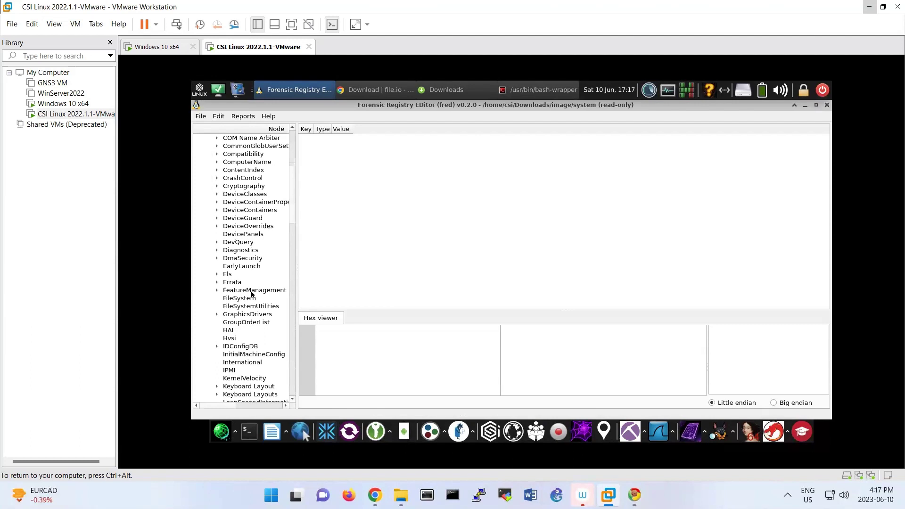
scroll(251, 296, "down", 2)
scroll(243, 314, "down", 2)
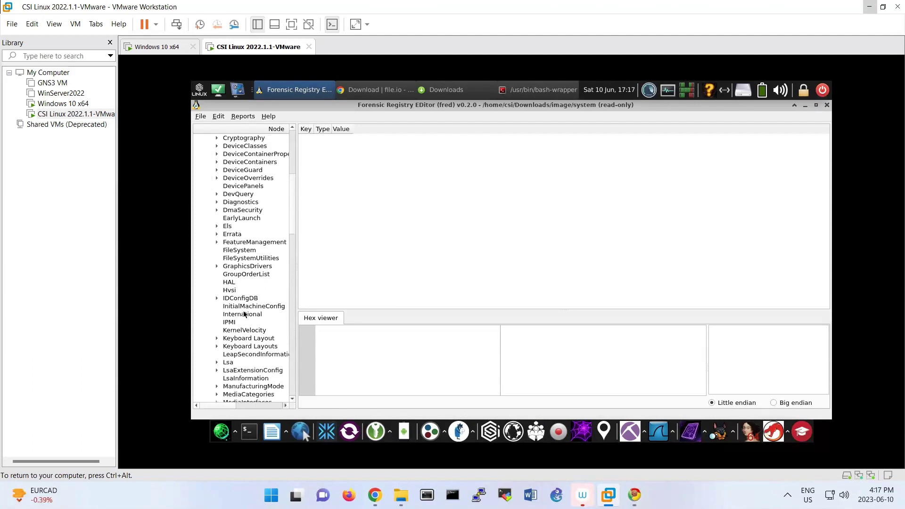
scroll(243, 311, "down", 2)
scroll(243, 305, "down", 2)
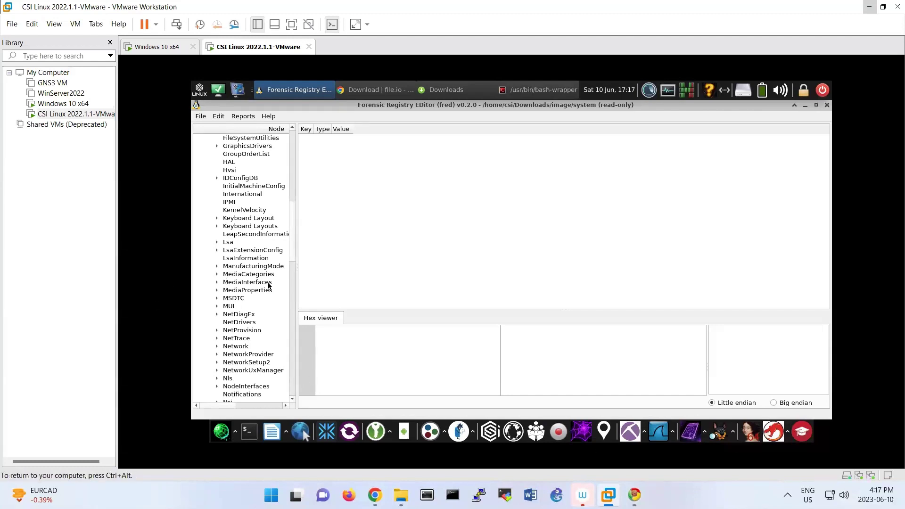
scroll(269, 285, "down", 2)
scroll(254, 308, "down", 1)
scroll(240, 337, "down", 1)
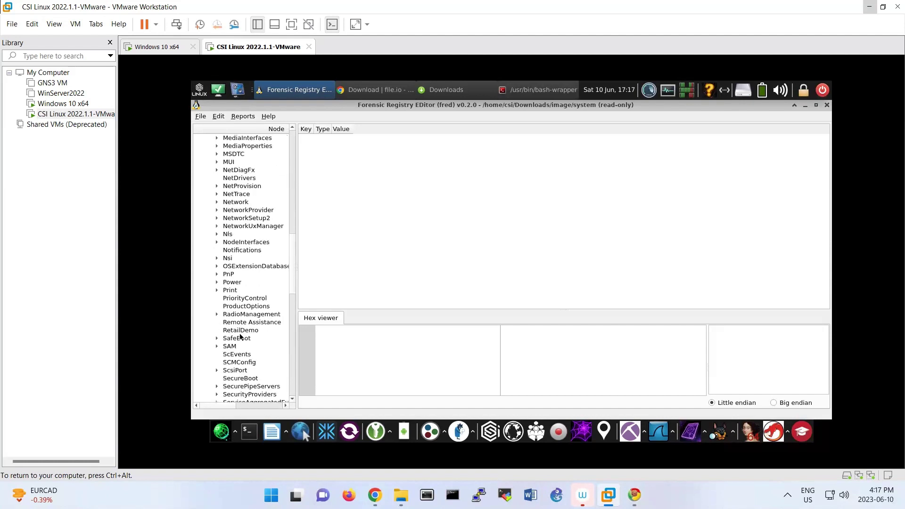
left_click(216, 346)
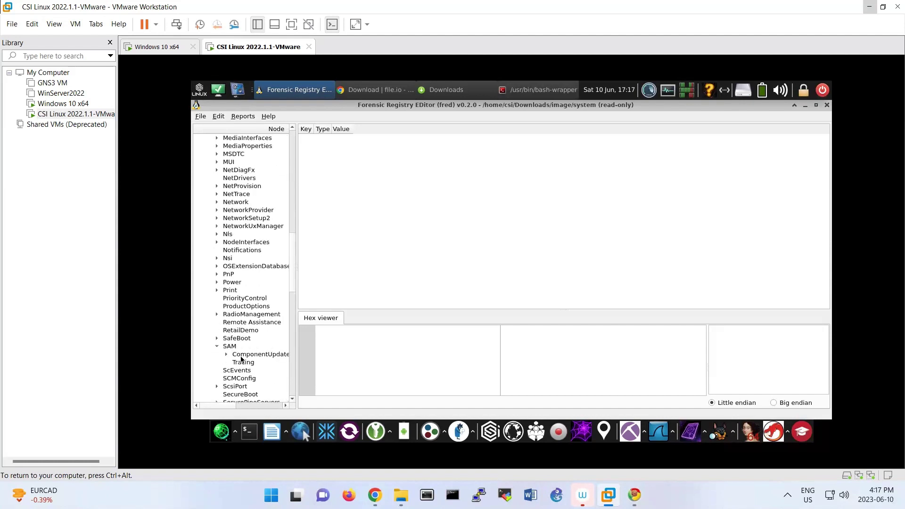
key("ctrl+alt")
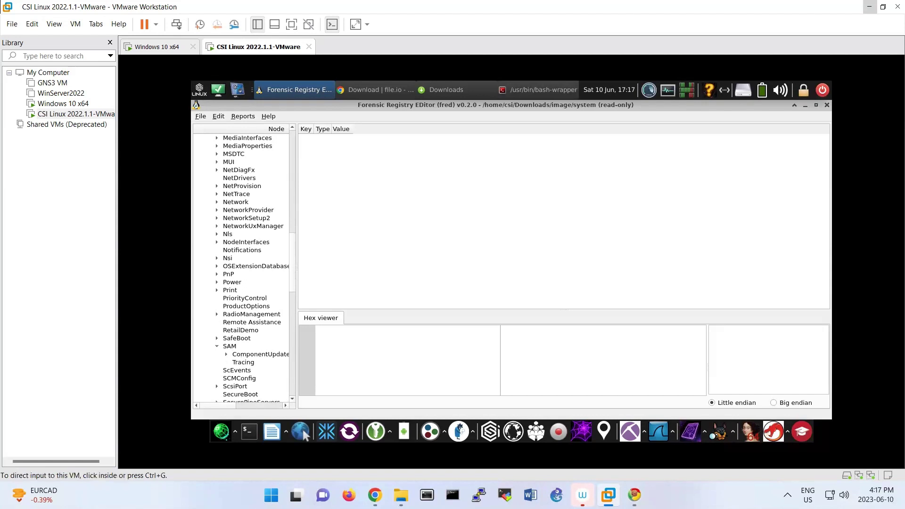